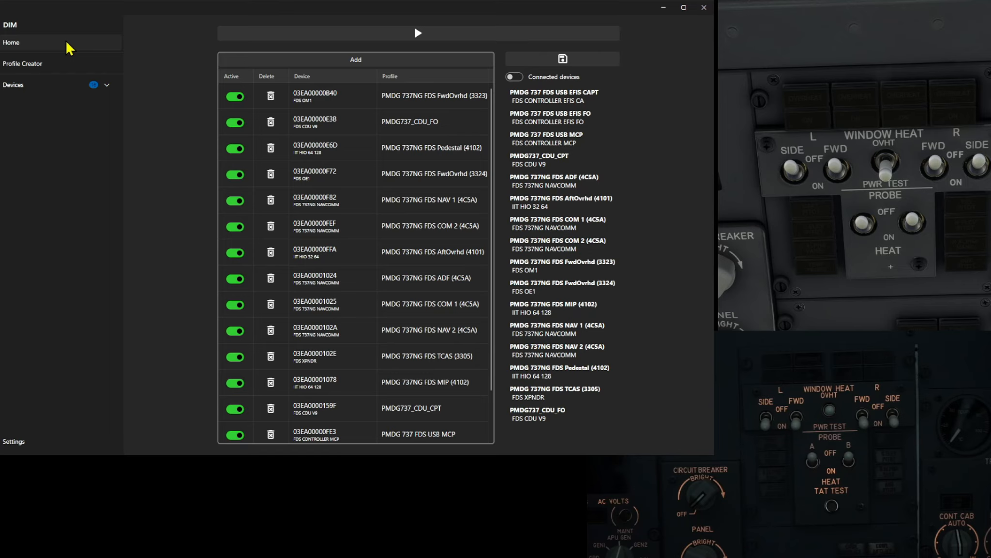
- Load the PMDG 737NG FDS FwdOvrhd (3323) profile for the FDS OM1 into the Profile Creator
click(41, 67)
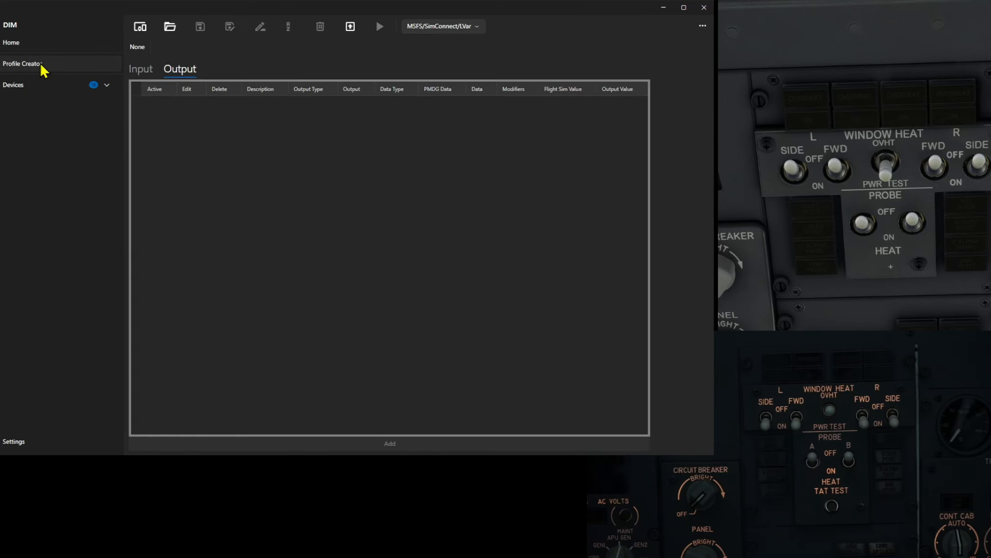
click(169, 26)
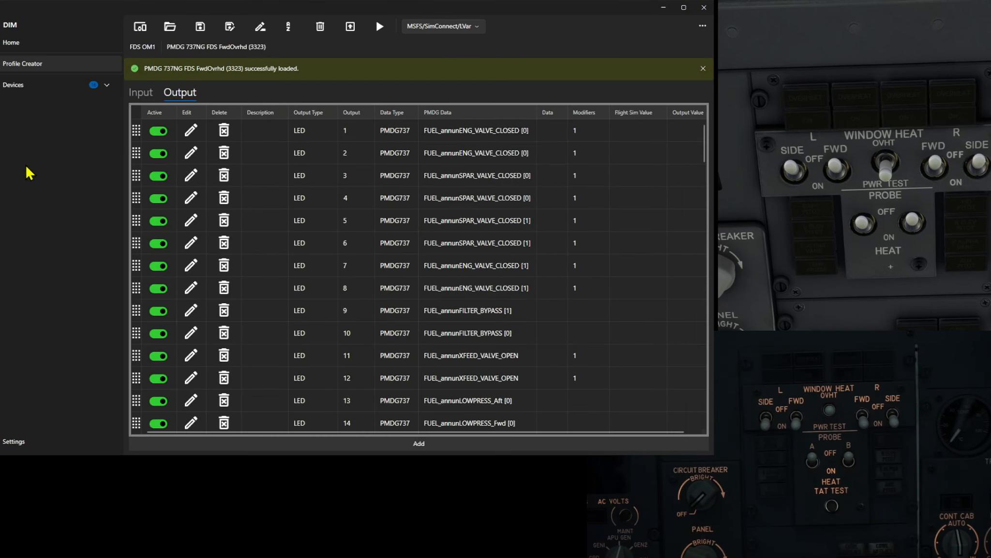
- Test the LED outputs of the FDS OM1 device by switching all of them on and back off
click(53, 83)
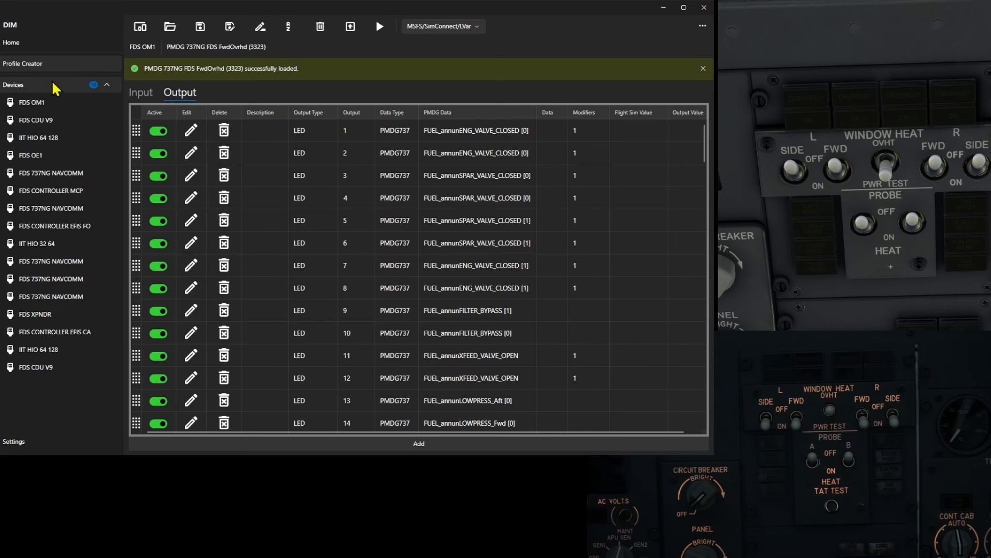
click(39, 104)
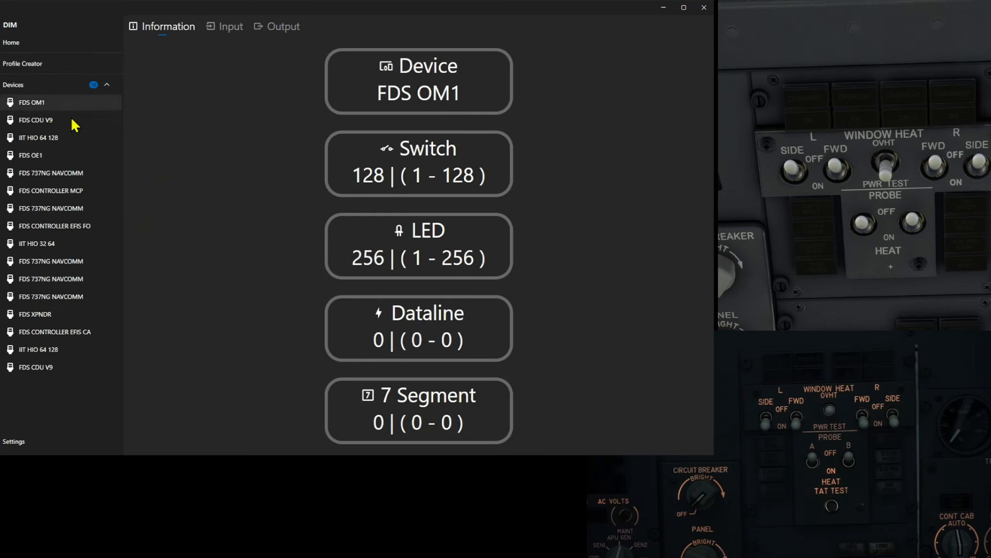
click(282, 27)
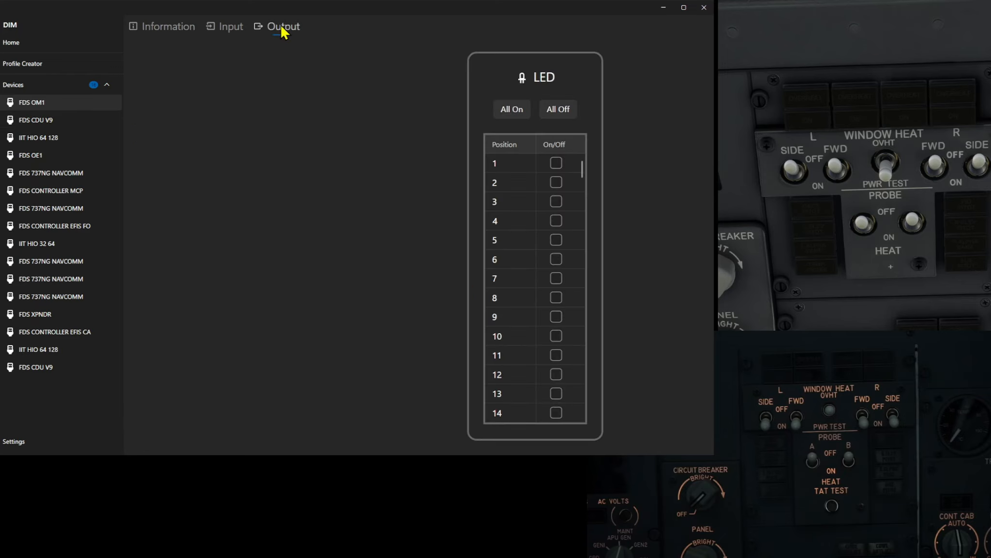
click(517, 114)
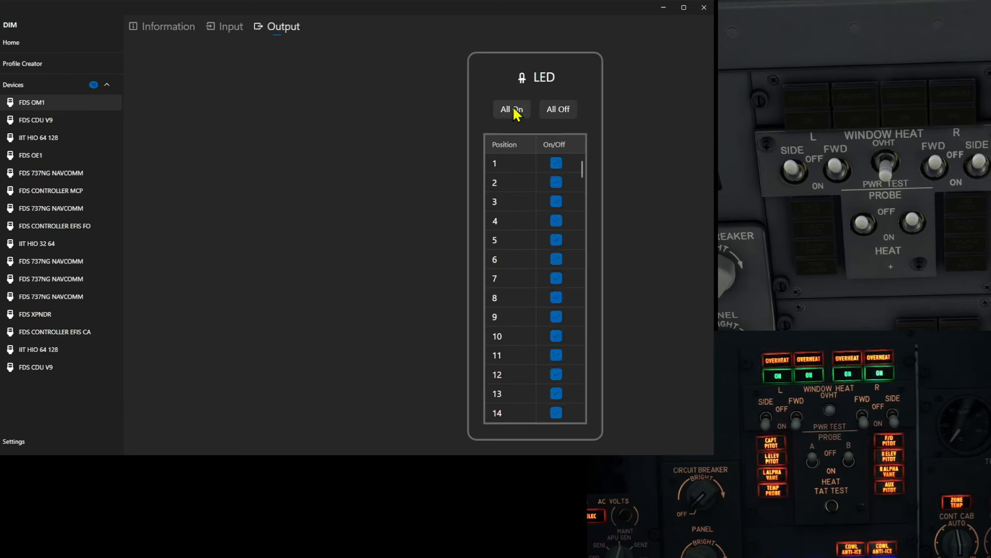
click(558, 109)
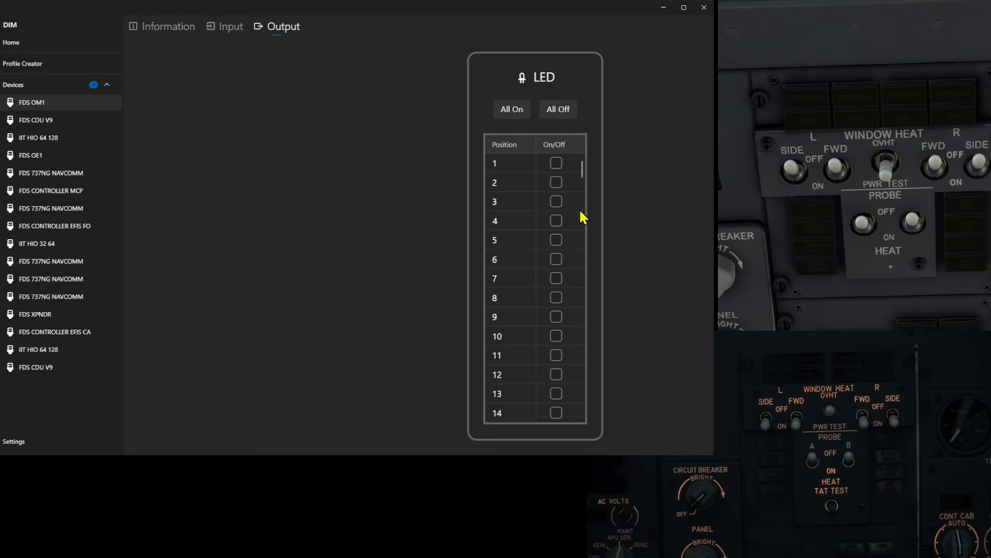
- Identify the annunciators by switching on FDS OM1 LEDs 65 to 80 one by one, and turn all LEDs off
drag(581, 170, 588, 233)
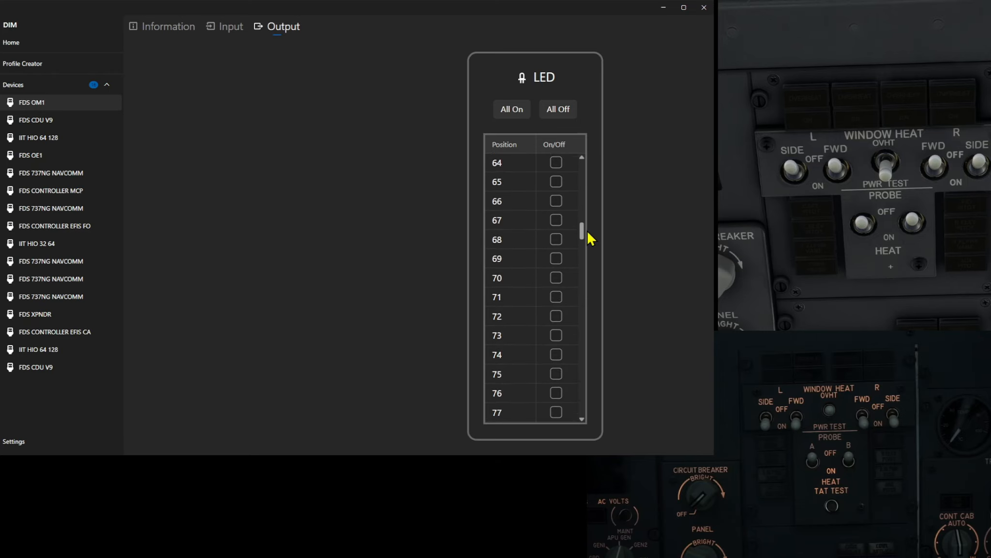
click(556, 183)
click(557, 200)
click(554, 220)
click(557, 239)
click(556, 257)
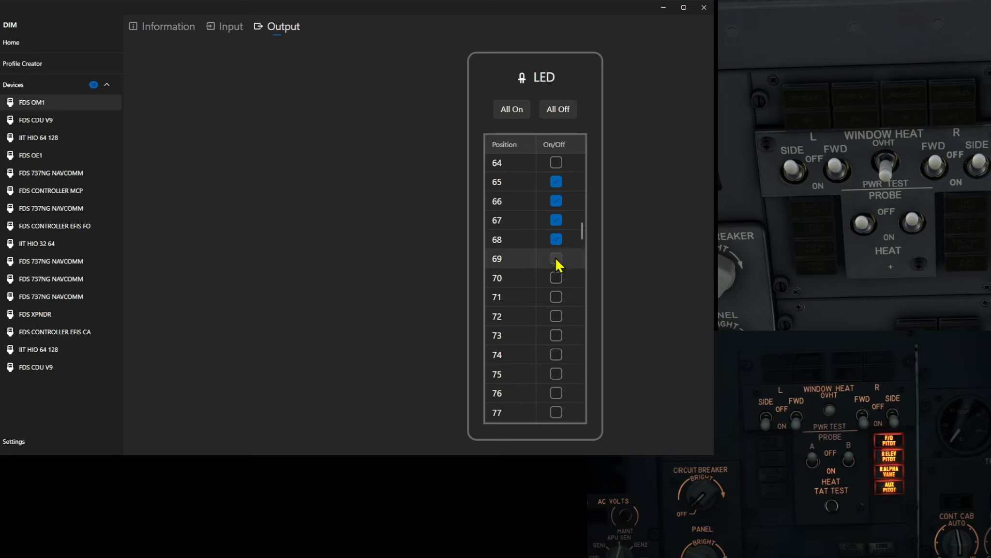
click(557, 277)
click(557, 296)
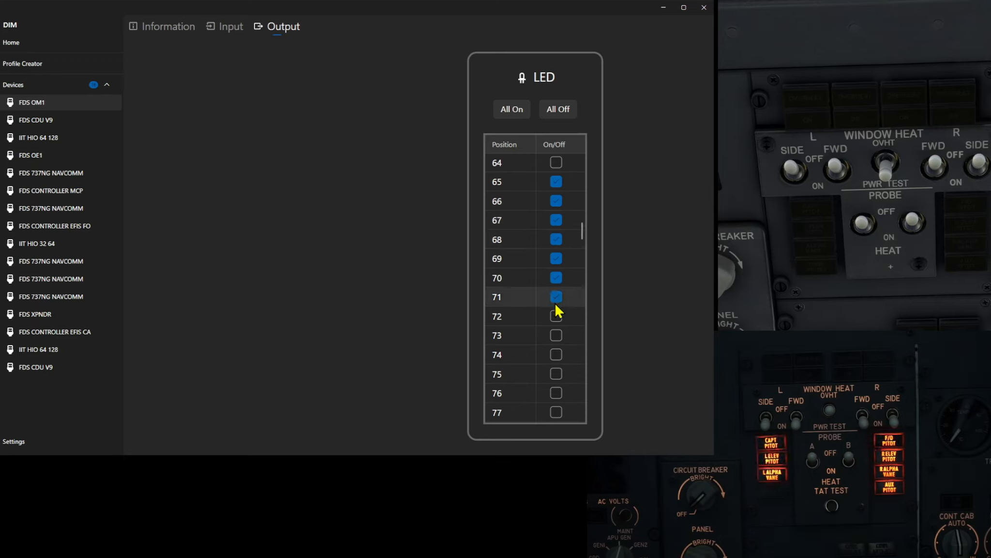
click(557, 317)
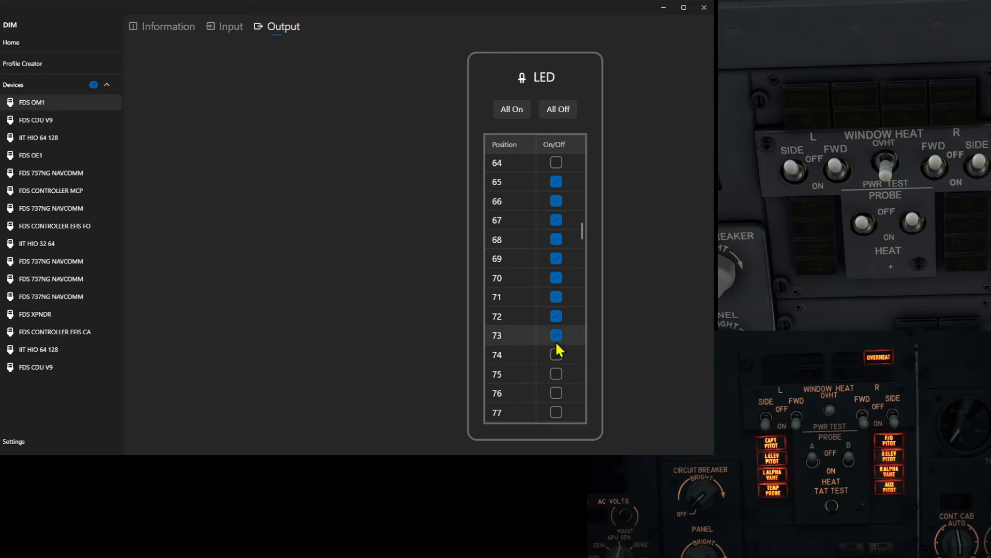
click(556, 336)
click(557, 355)
click(556, 374)
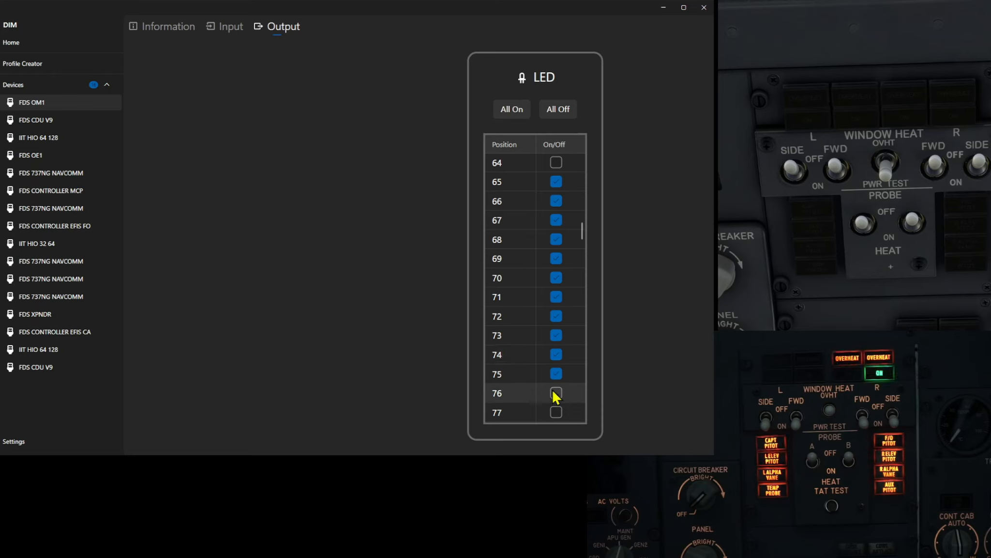
click(557, 393)
click(556, 412)
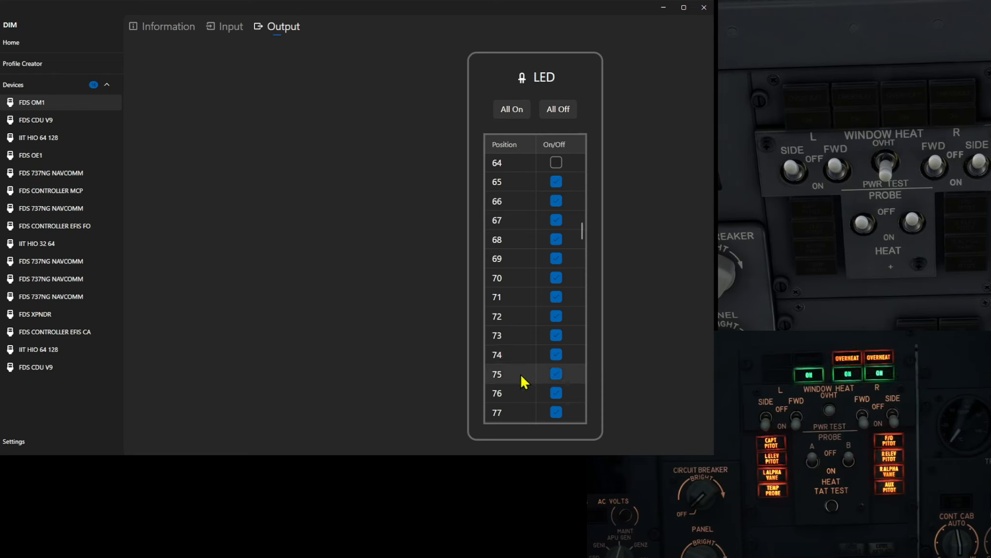
scroll(520, 378, down, 1)
scroll(517, 371, down, 1)
click(557, 374)
click(556, 392)
click(556, 411)
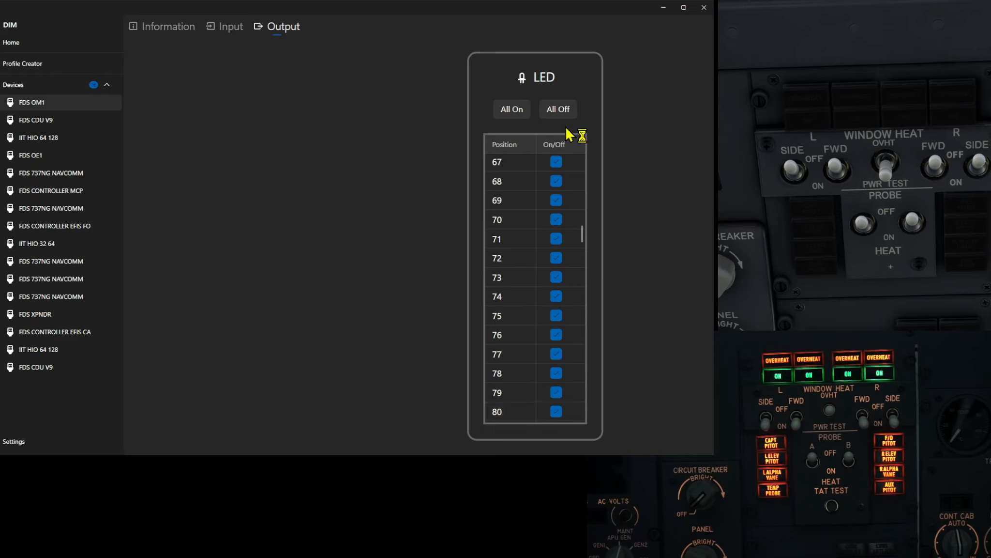
click(561, 112)
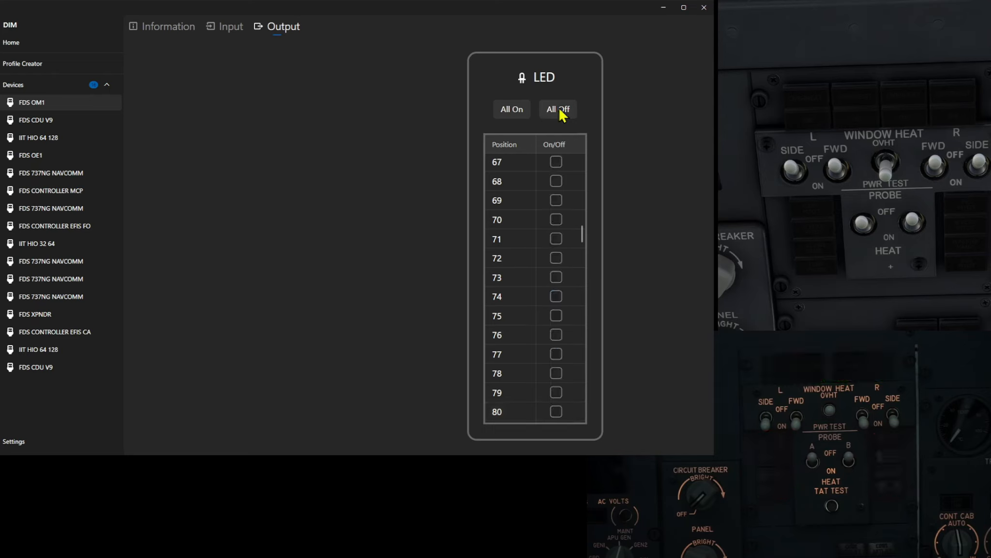
- In the loaded profile, check the modifiers and preconditions of LED output 65 (ICE_annunAUX_PITOT) and accept the entry
click(27, 65)
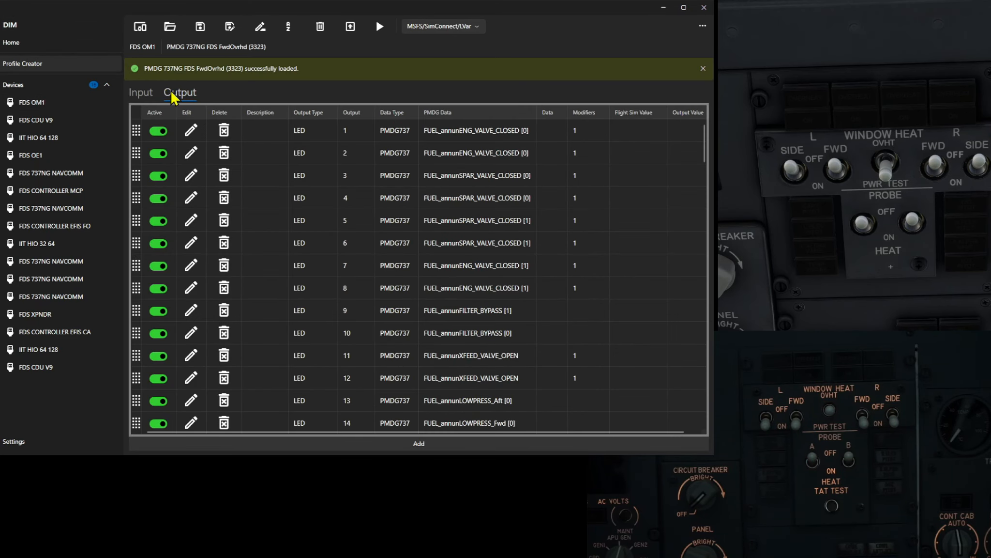
scroll(309, 173, down, 6)
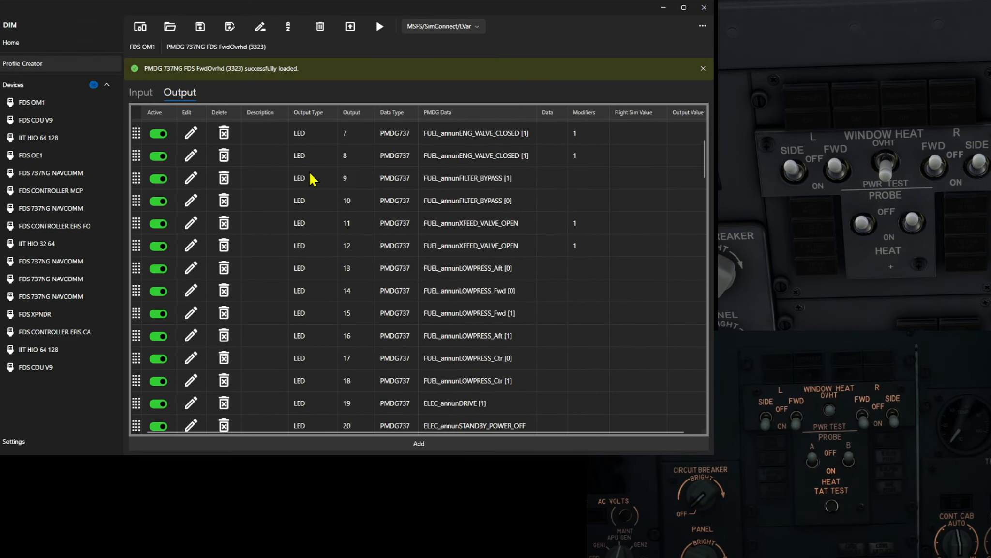
scroll(310, 172, down, 10)
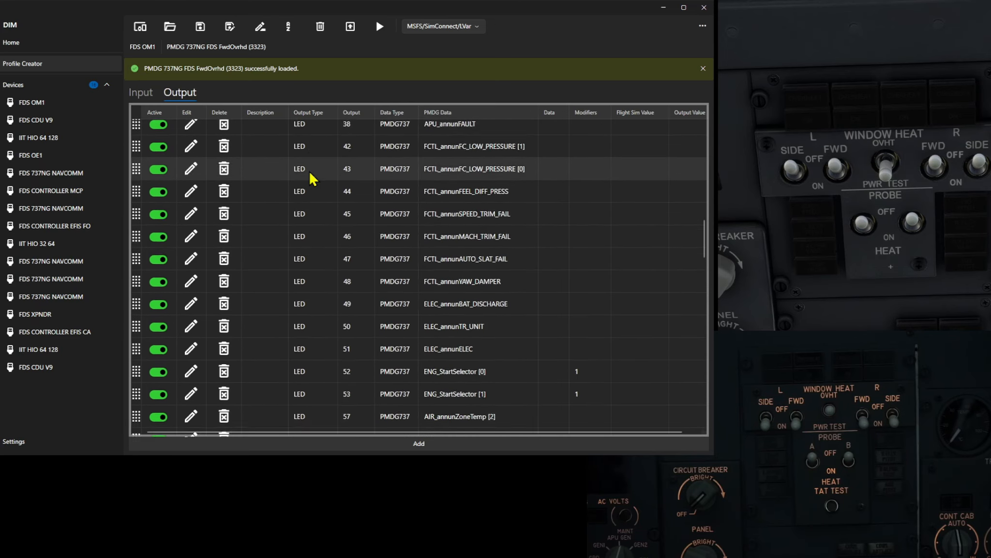
scroll(310, 178, down, 1)
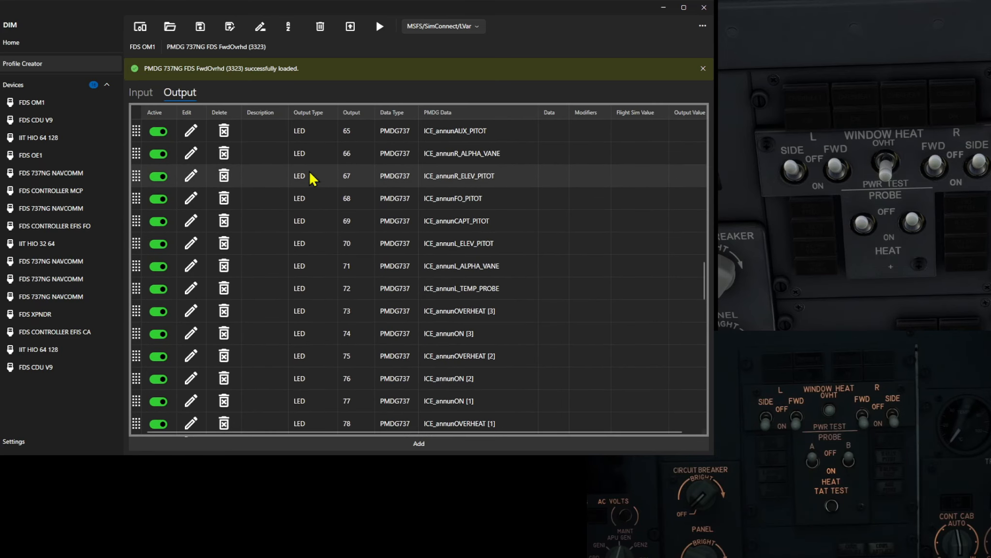
scroll(310, 178, up, 1)
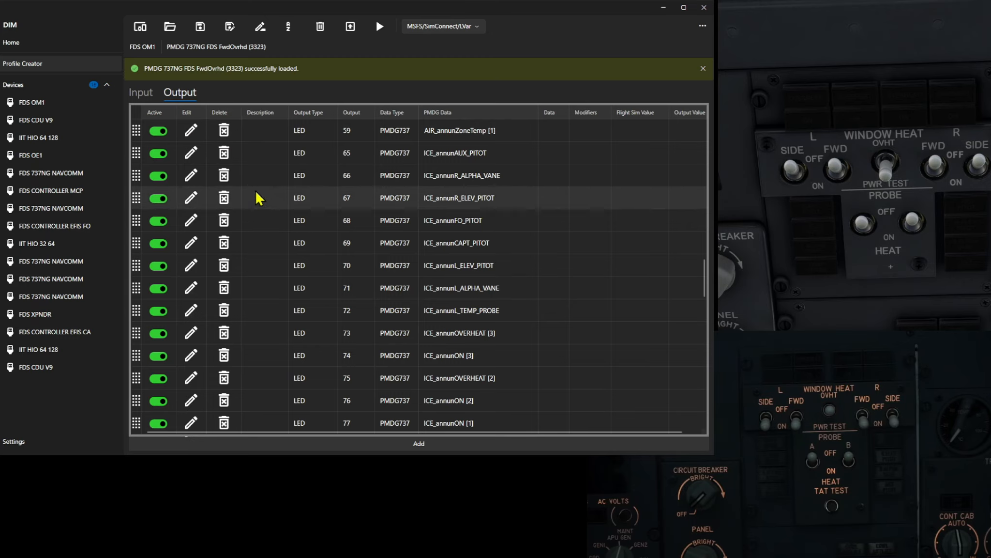
click(191, 154)
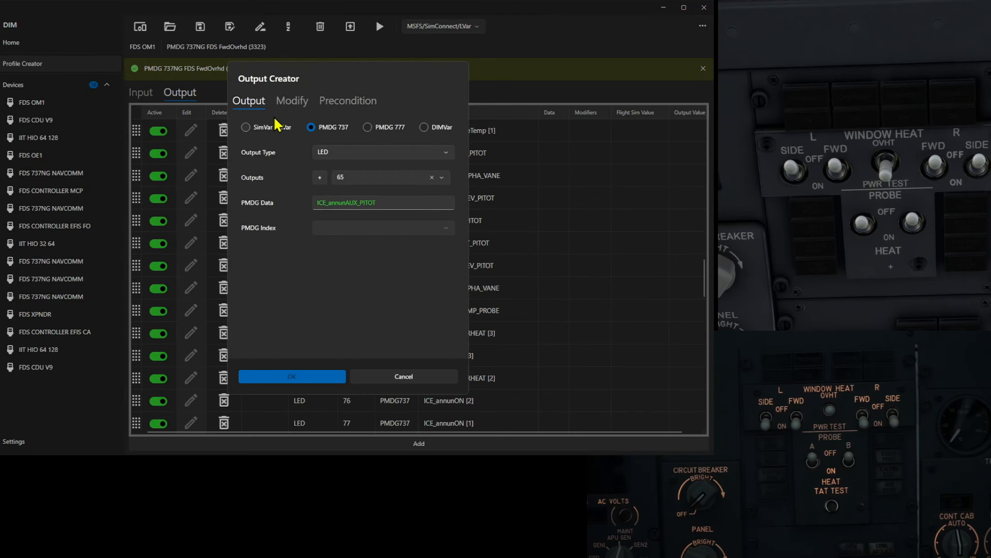
click(291, 102)
click(342, 102)
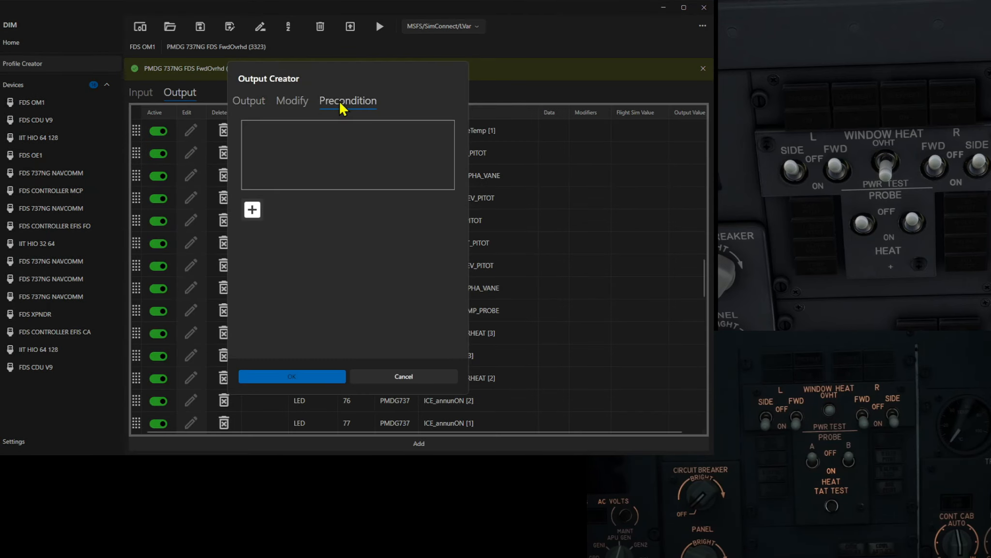
click(254, 103)
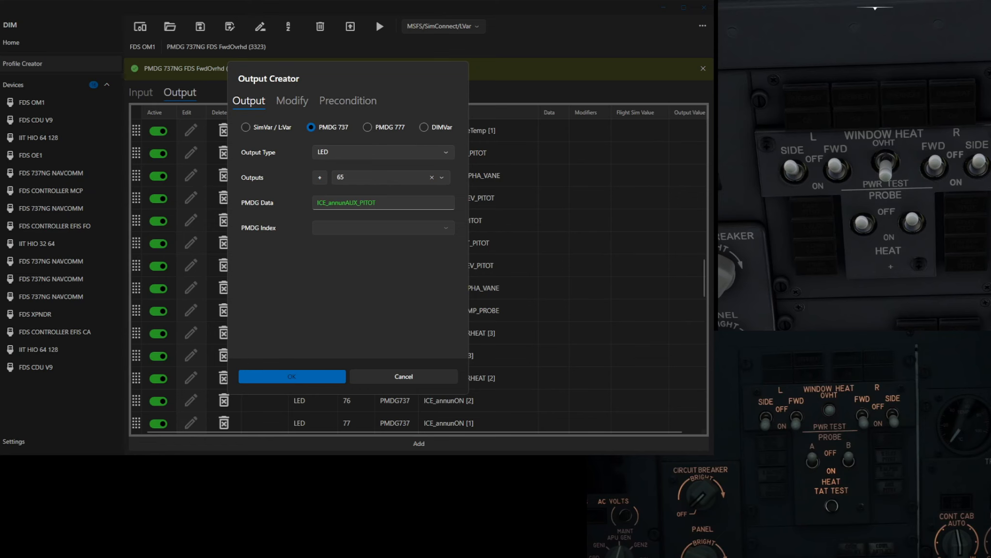
click(289, 378)
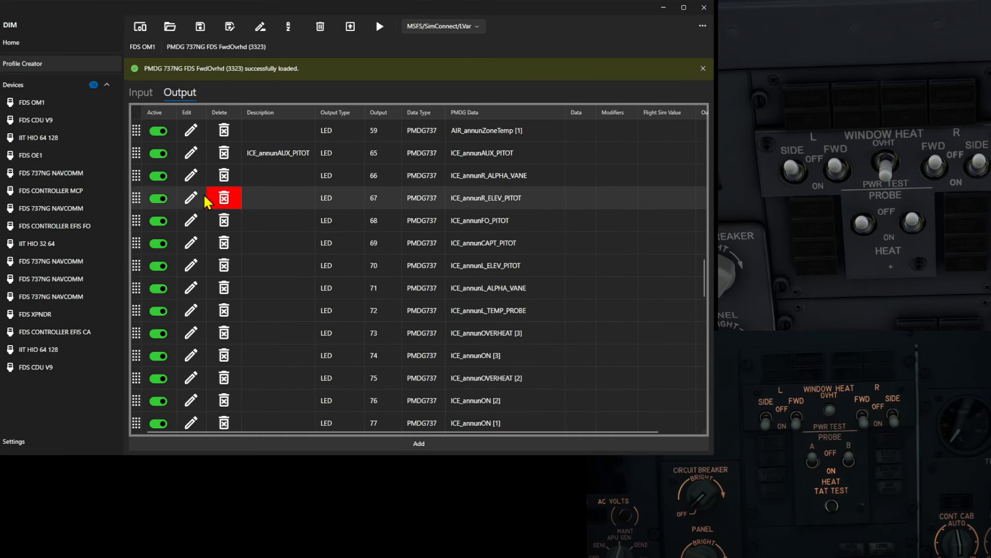
- Check the modifiers and preconditions of LED output 66 (ICE_annunR_ALPHA_VANE) and accept the entry
click(191, 174)
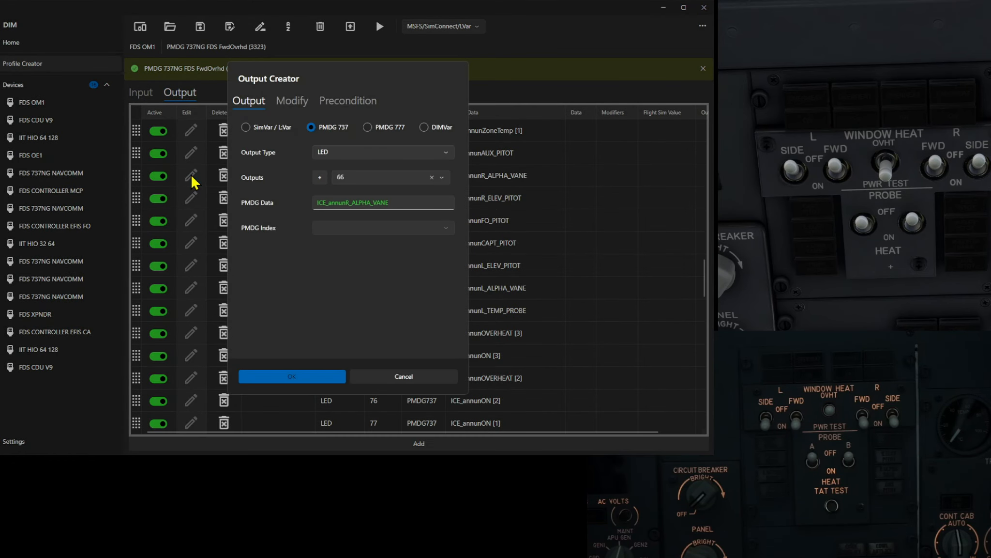
click(292, 100)
click(336, 103)
click(256, 102)
click(270, 376)
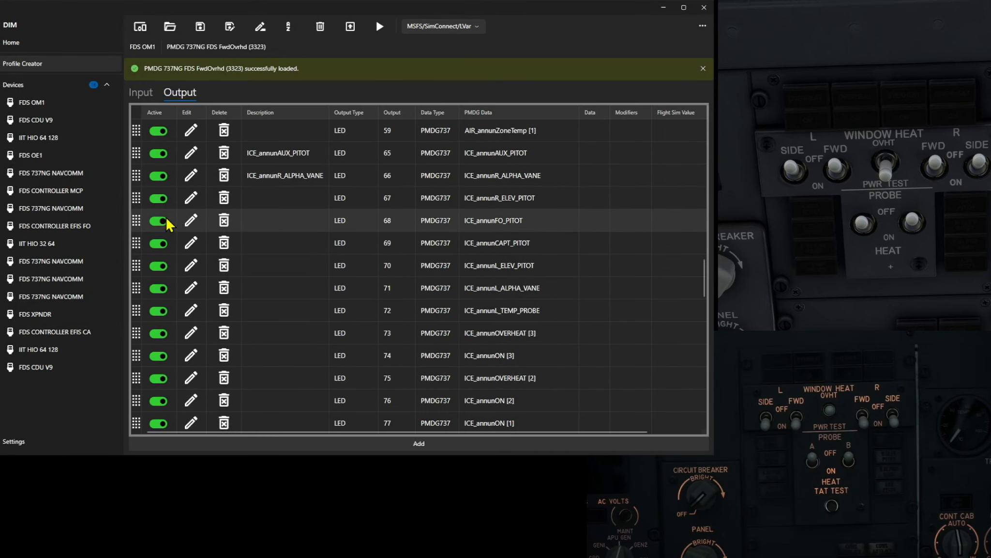
- Check the modifiers and preconditions of LED output 67 (ICE_annunR_ELEV_PITOT) and accept the entry
click(188, 201)
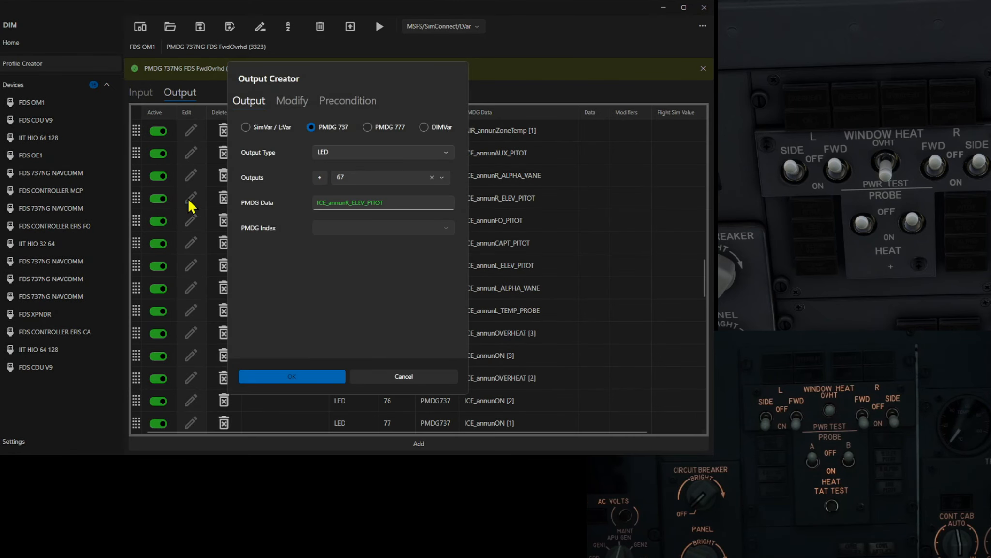
click(301, 106)
click(346, 103)
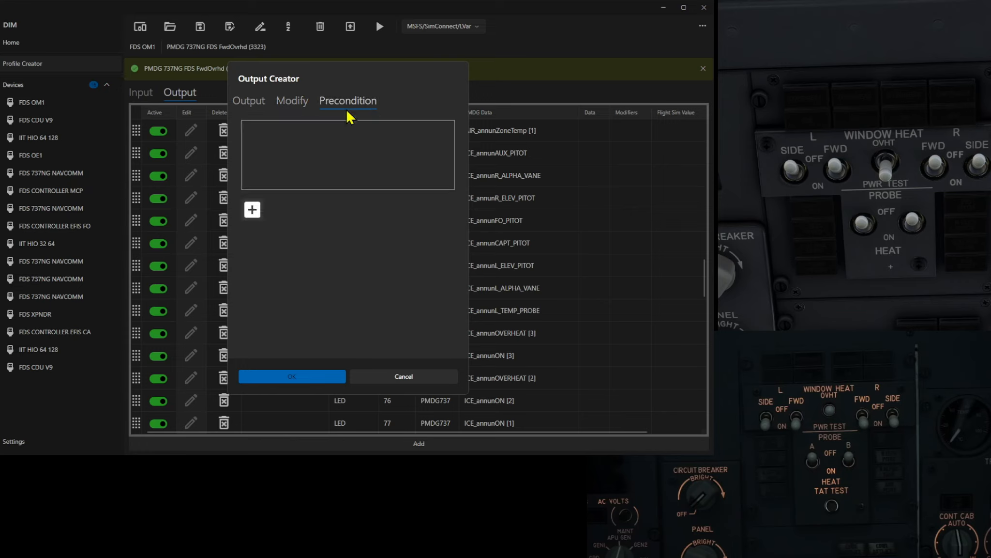
click(238, 101)
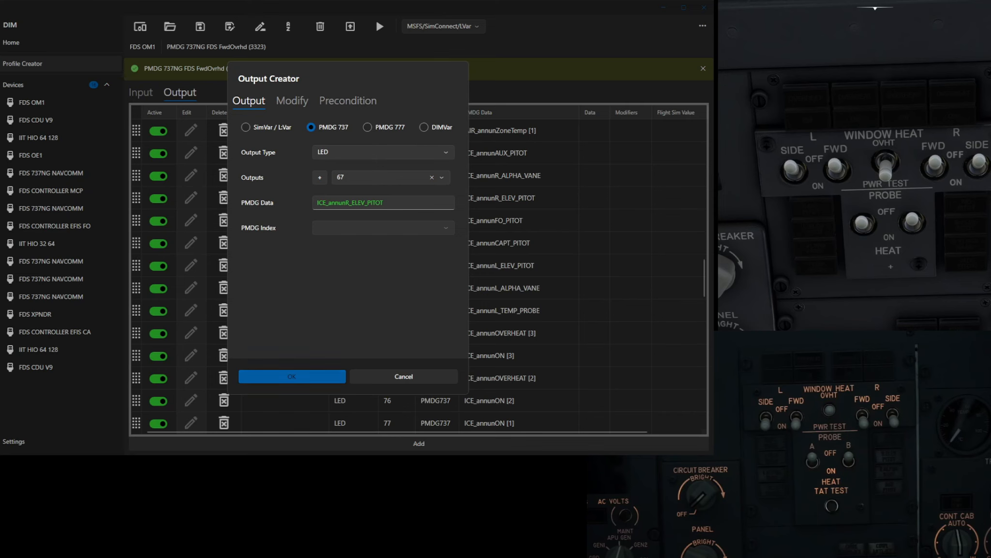
click(279, 376)
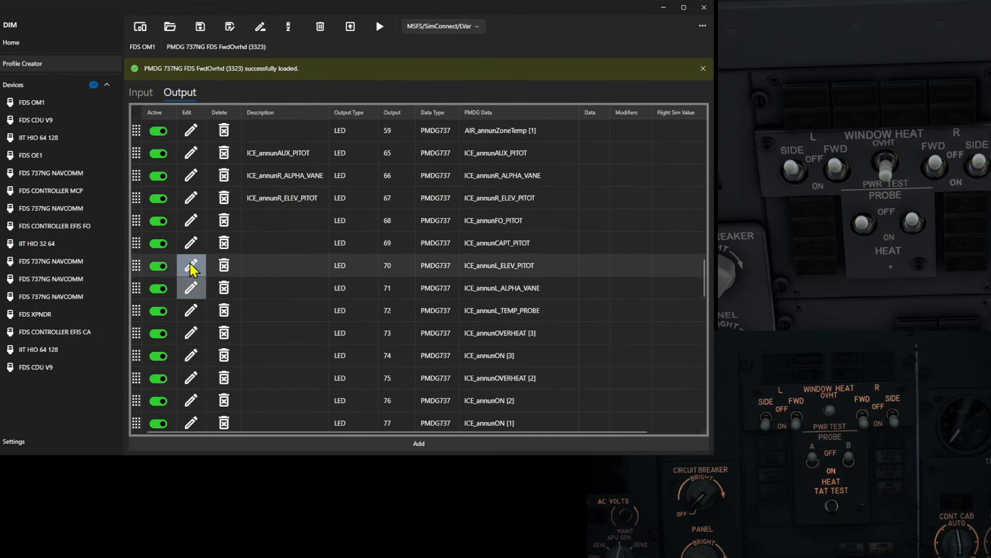
- Check the modifiers and preconditions of LED output 68 (ICE_annunFO_PITOT) and accept the entry
click(194, 224)
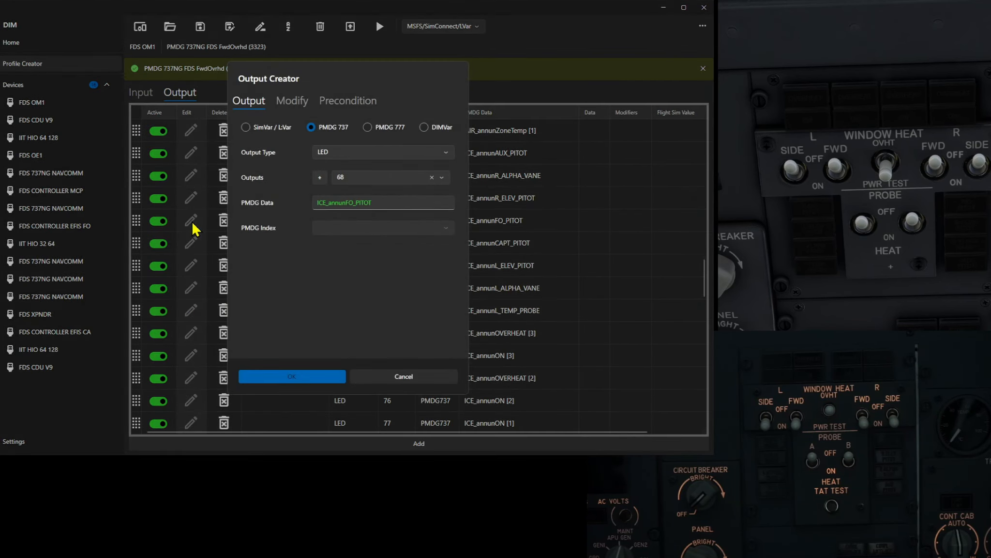
click(294, 107)
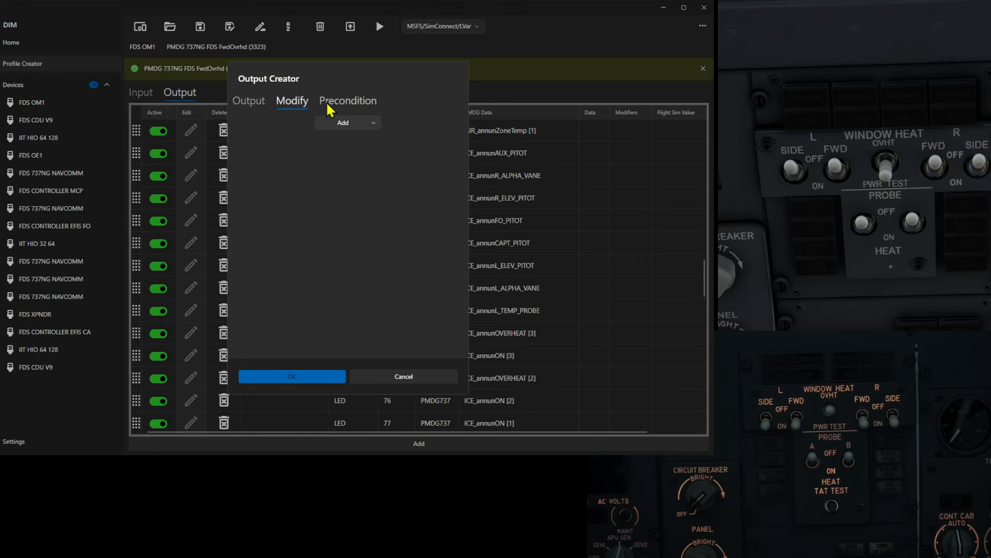
click(343, 103)
click(248, 103)
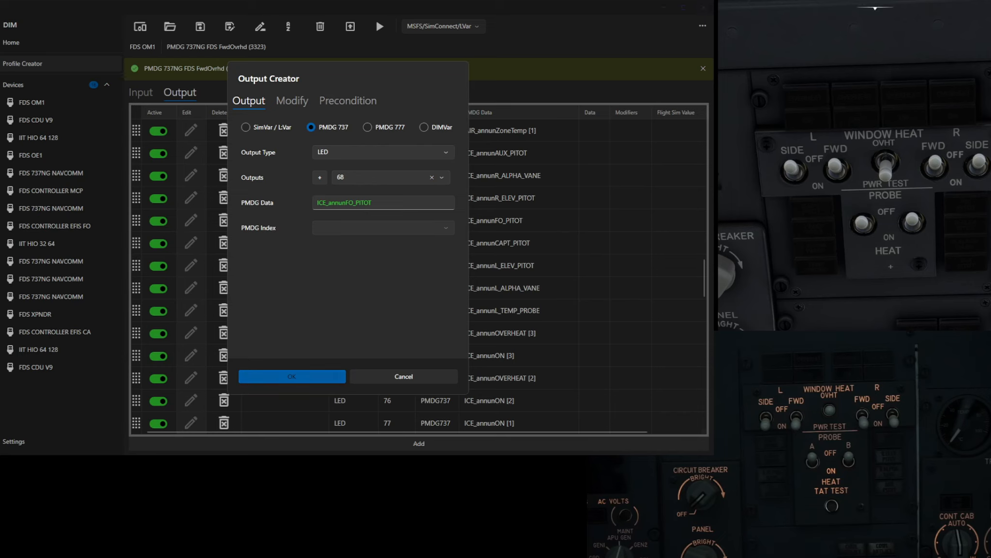
click(277, 378)
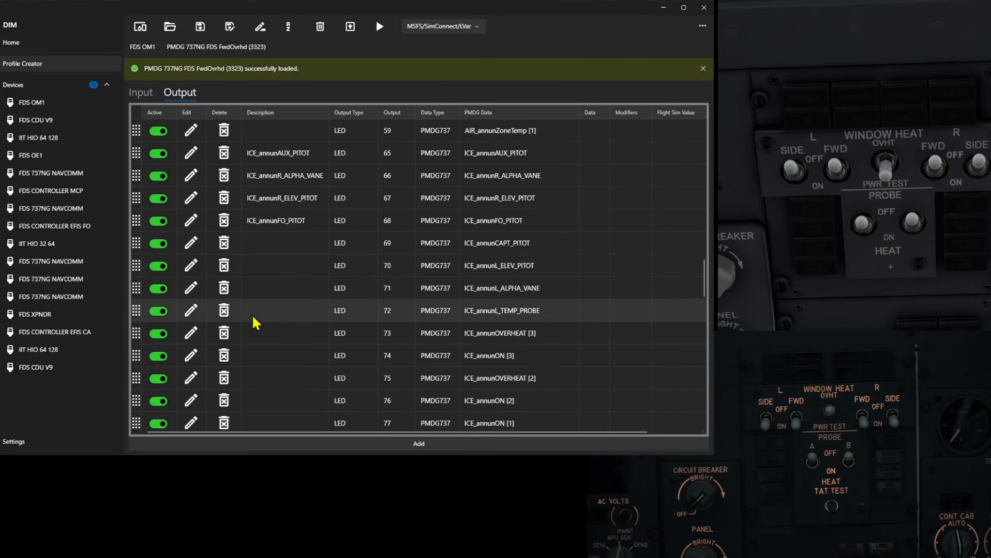
- Check the settings and preconditions of LED output 69 (ICE_annunCAPT_PITOT) and accept the entry
click(191, 243)
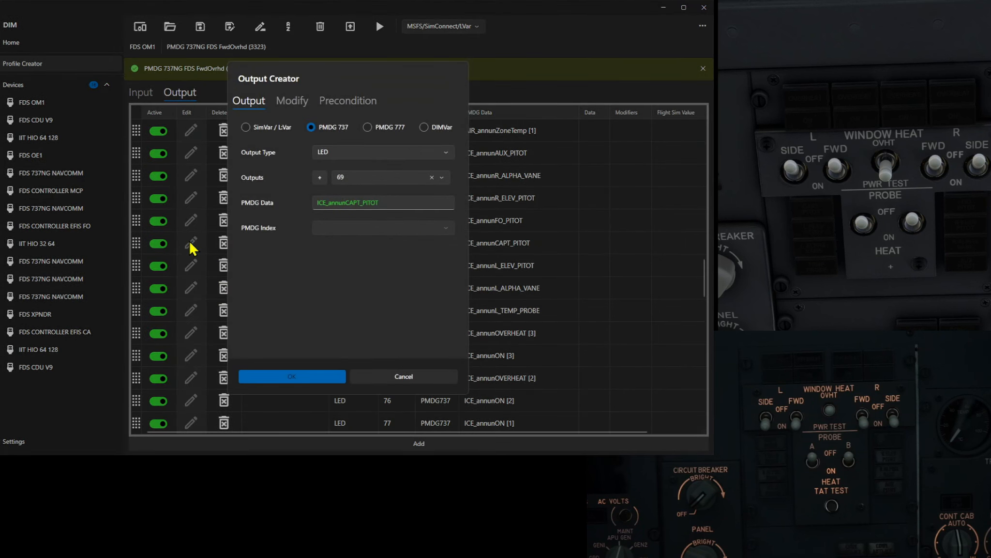
click(321, 104)
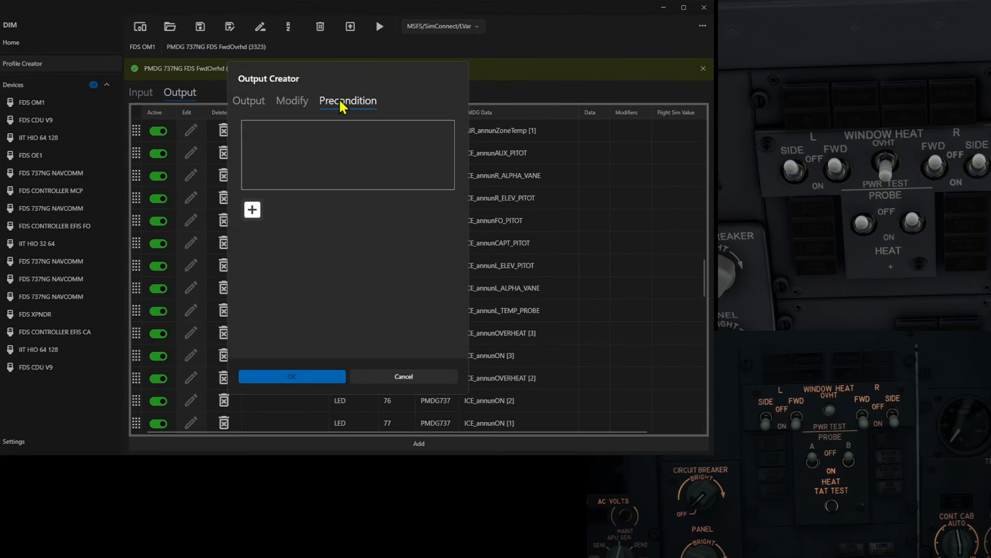
click(251, 102)
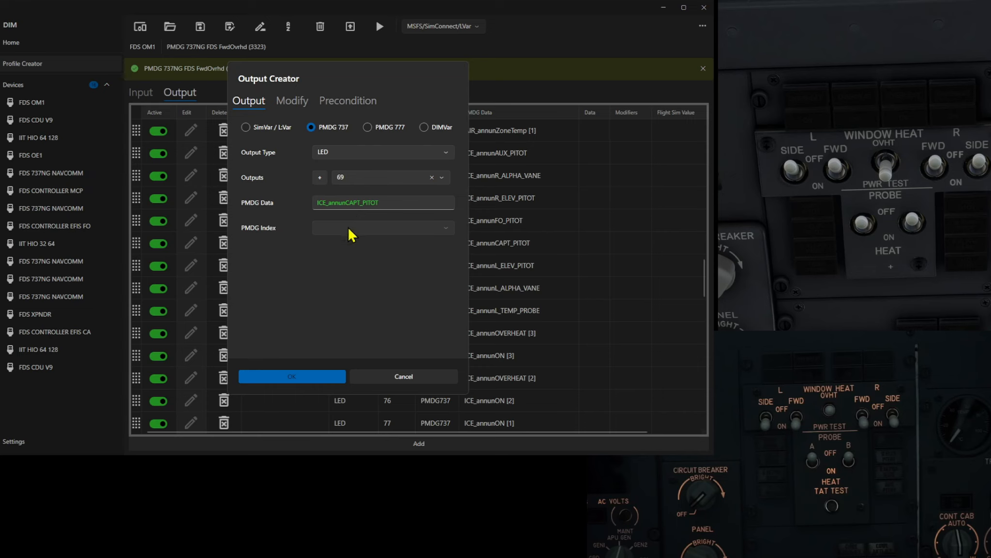
click(266, 376)
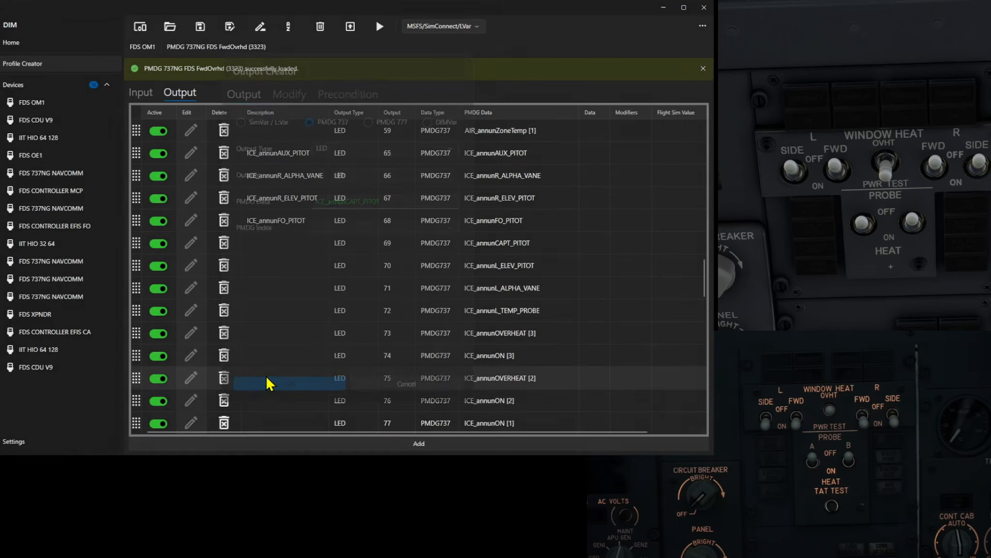
- Check the modifiers and preconditions of LED output 70 (ICE_annunL_ELEV_PITOT) and accept the entry
click(191, 266)
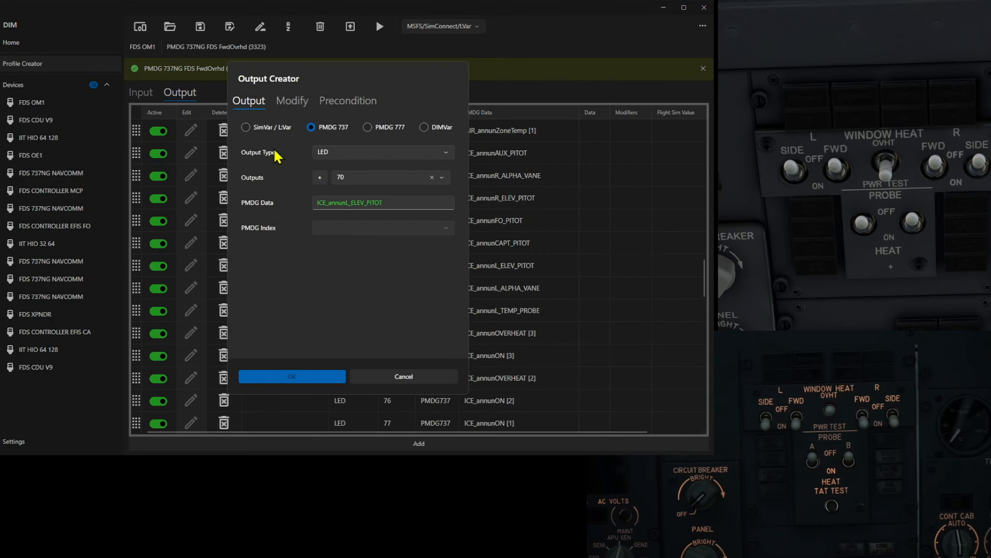
click(293, 103)
click(344, 102)
click(244, 103)
click(279, 374)
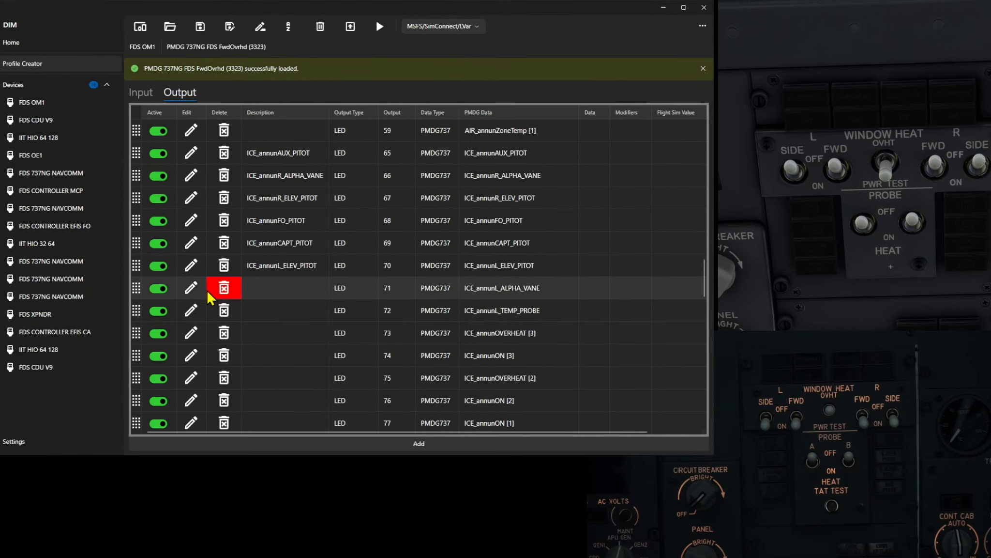
- Check the modifiers and preconditions of LED output 71 (ICE_annunL_ALPHA_VANE) and accept the entry
click(193, 290)
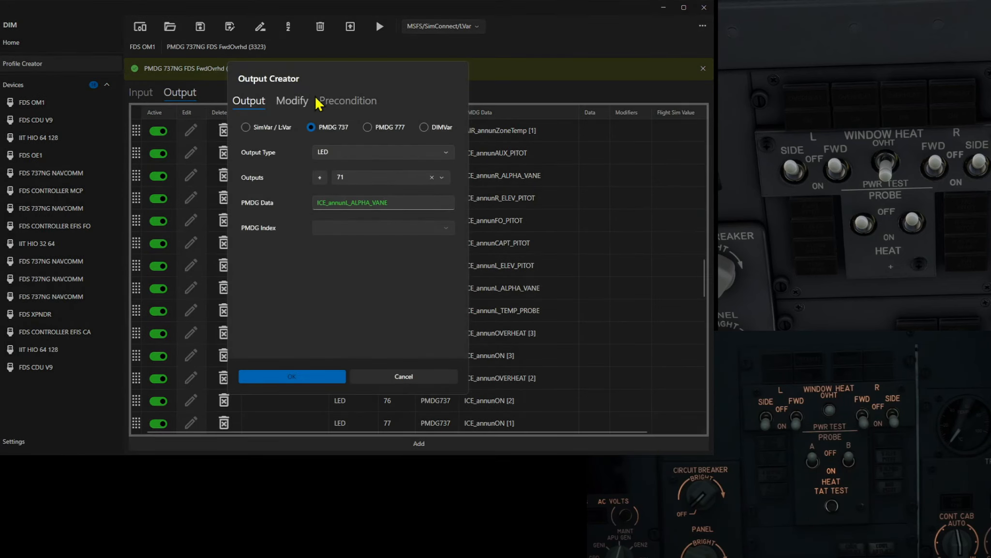
click(292, 100)
click(341, 102)
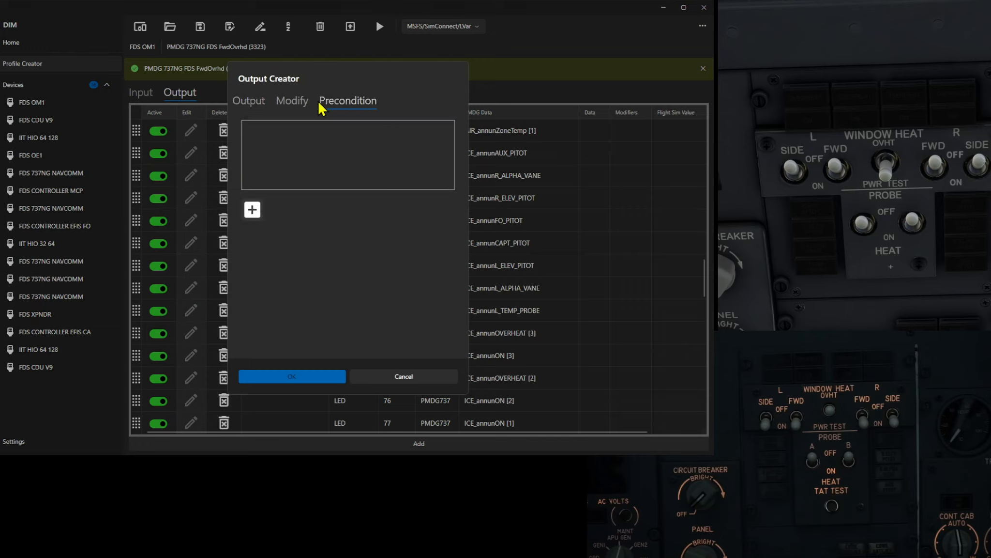
click(244, 103)
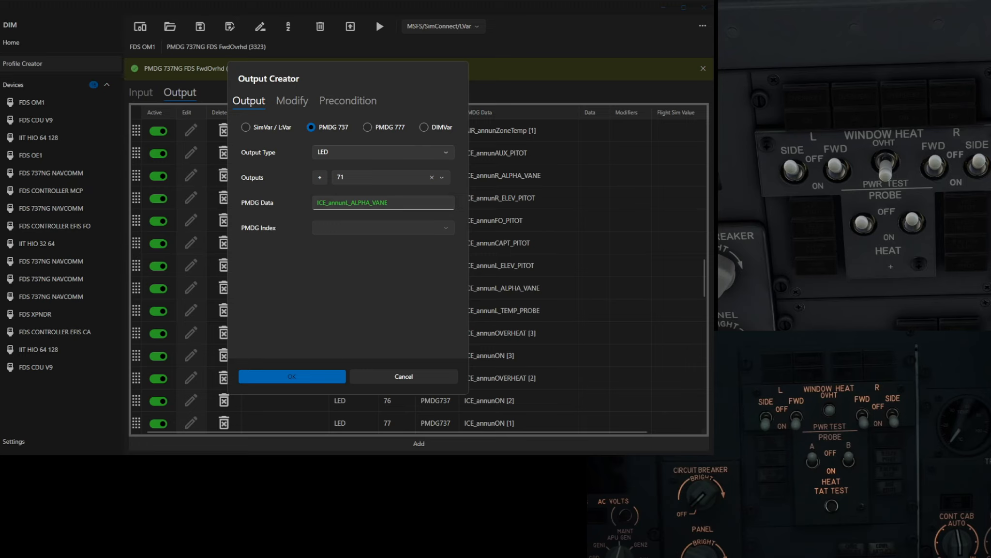
click(296, 374)
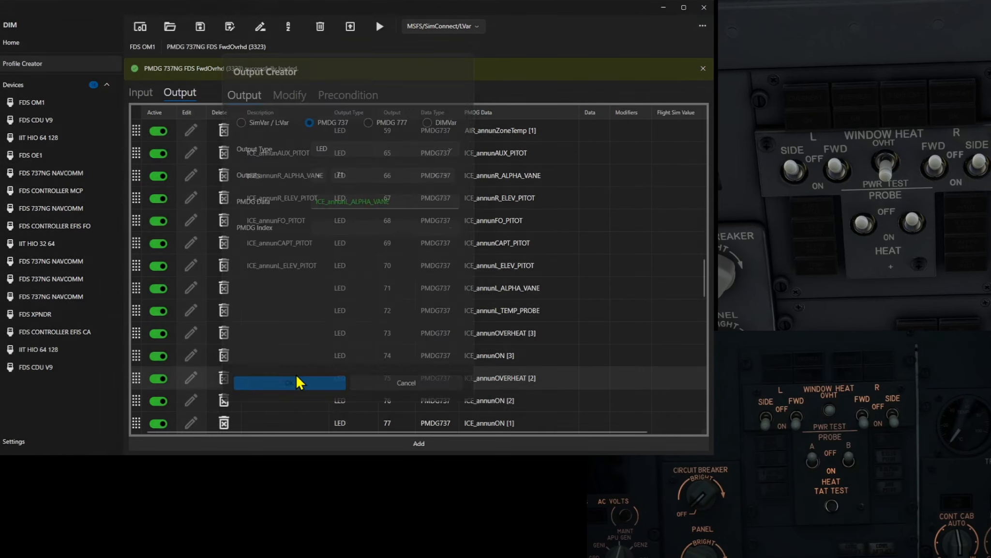
- Check the modifiers and preconditions of LED output 72 (ICE_annunL_TEMP_PROBE) and accept the entry
click(194, 313)
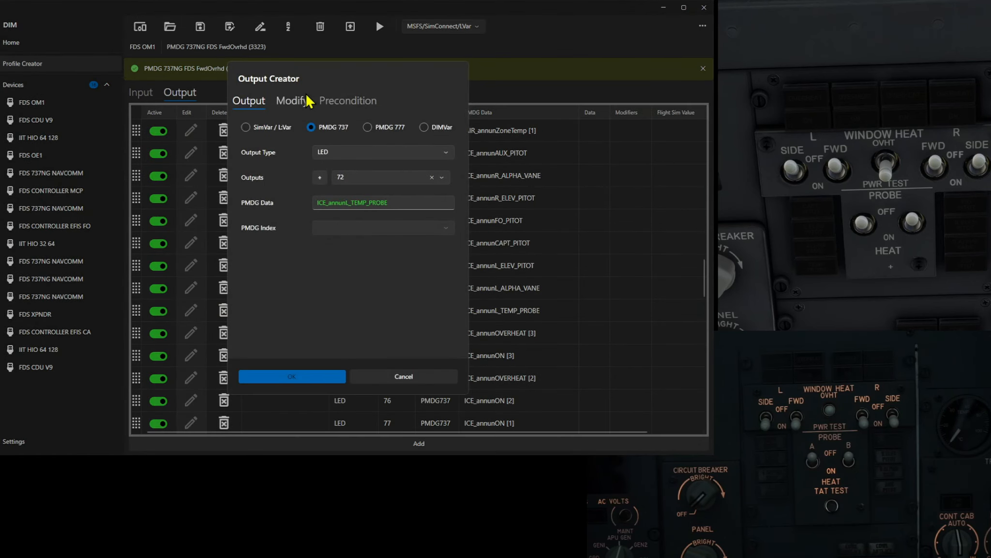
click(293, 101)
click(333, 99)
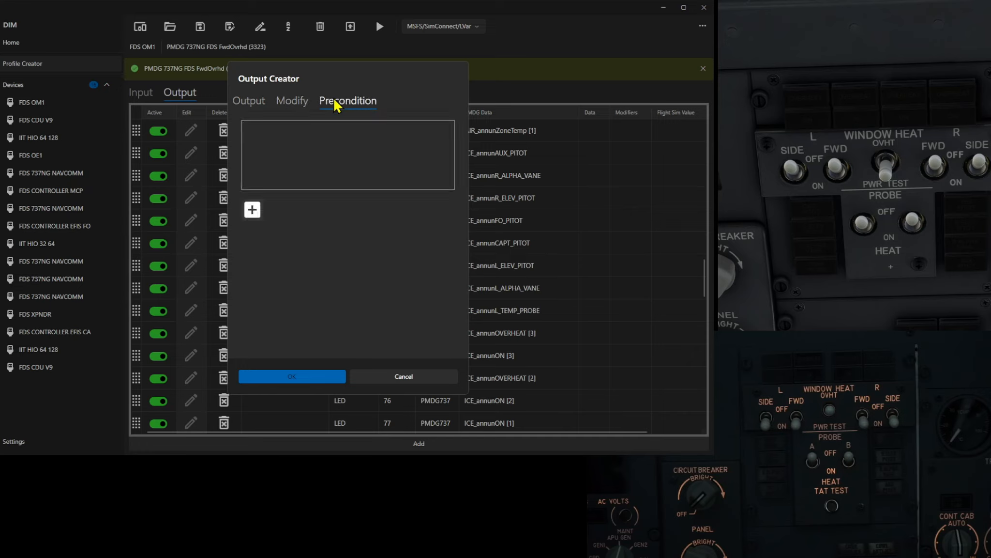
click(251, 100)
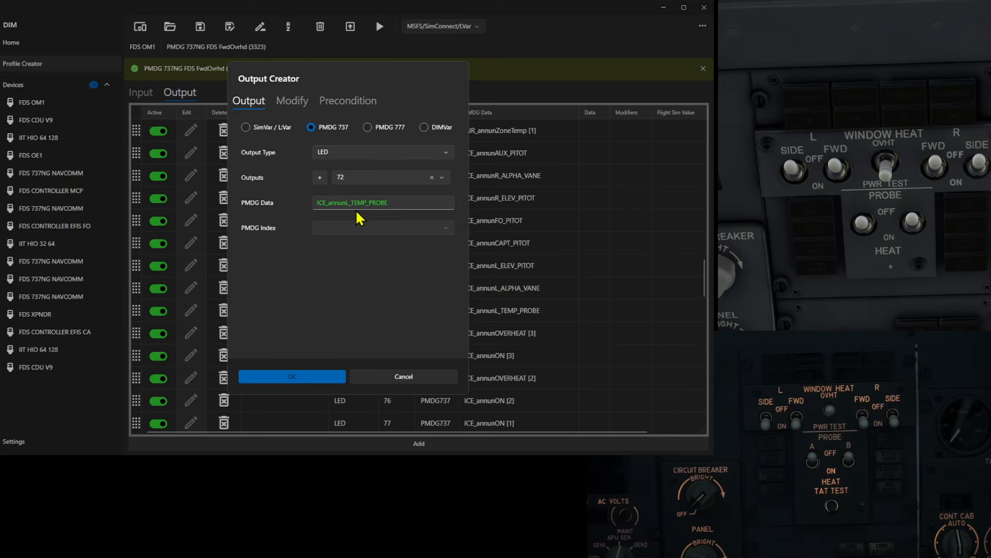
click(276, 375)
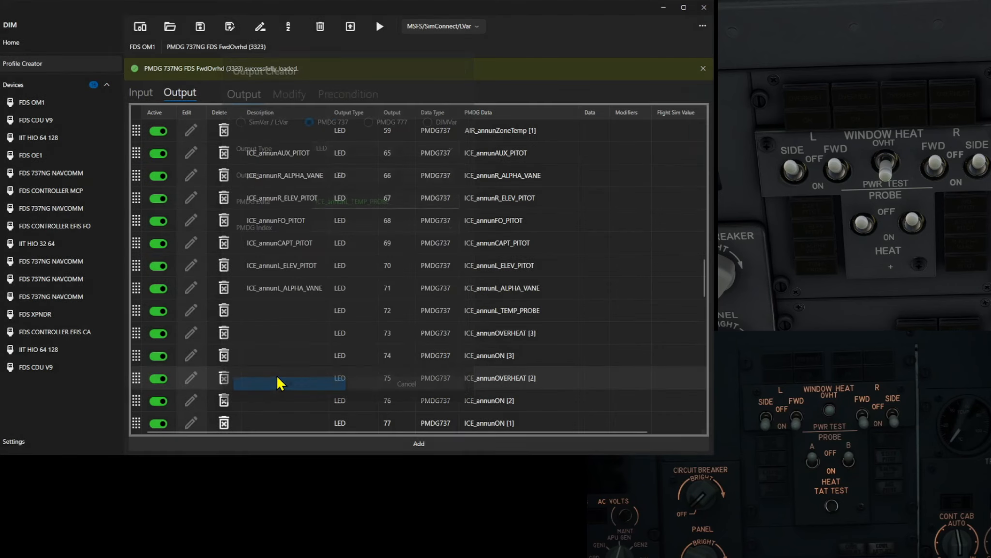
- Check the modifiers and preconditions of LED output 73 (ICE_annunOVERHEAT, index 3) and accept the entry
click(191, 334)
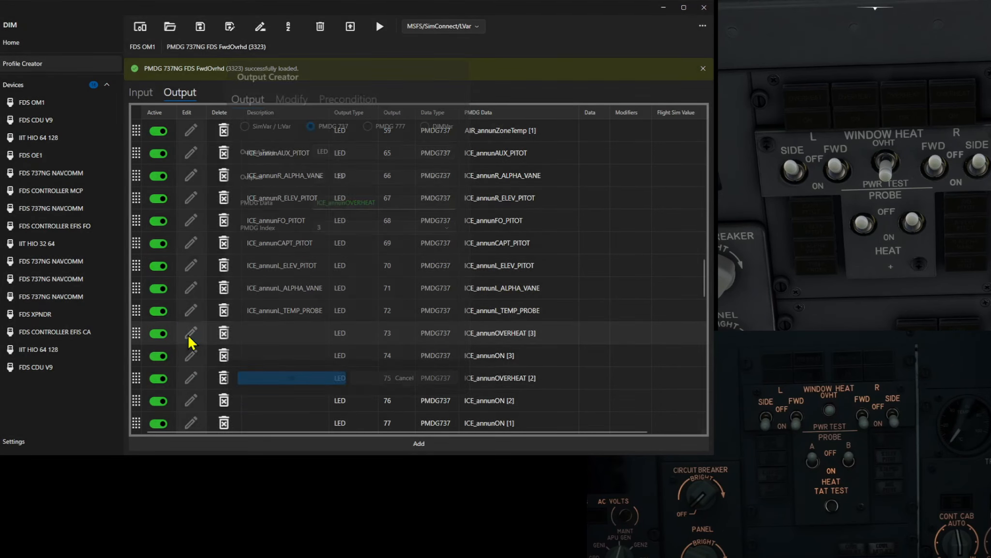
click(290, 100)
click(337, 102)
click(250, 106)
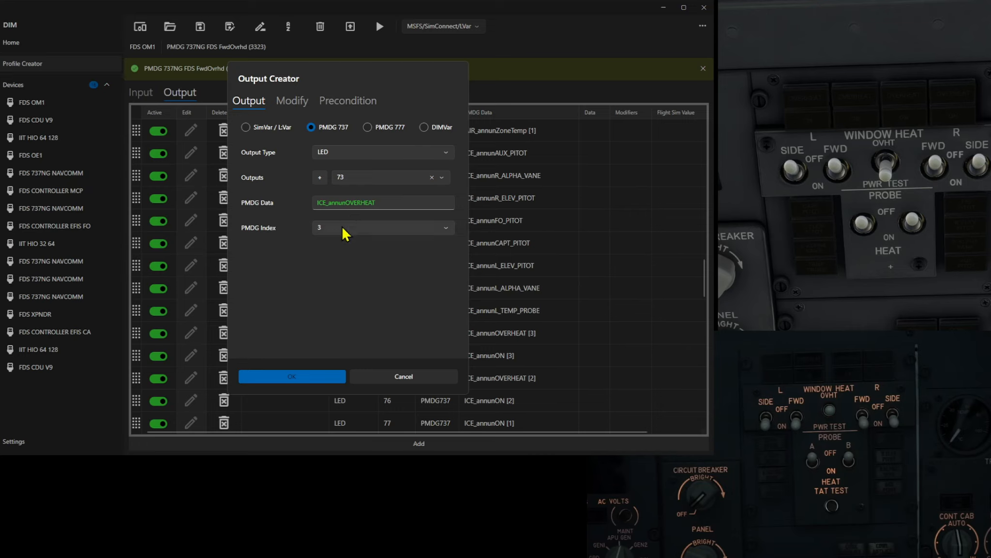
click(282, 374)
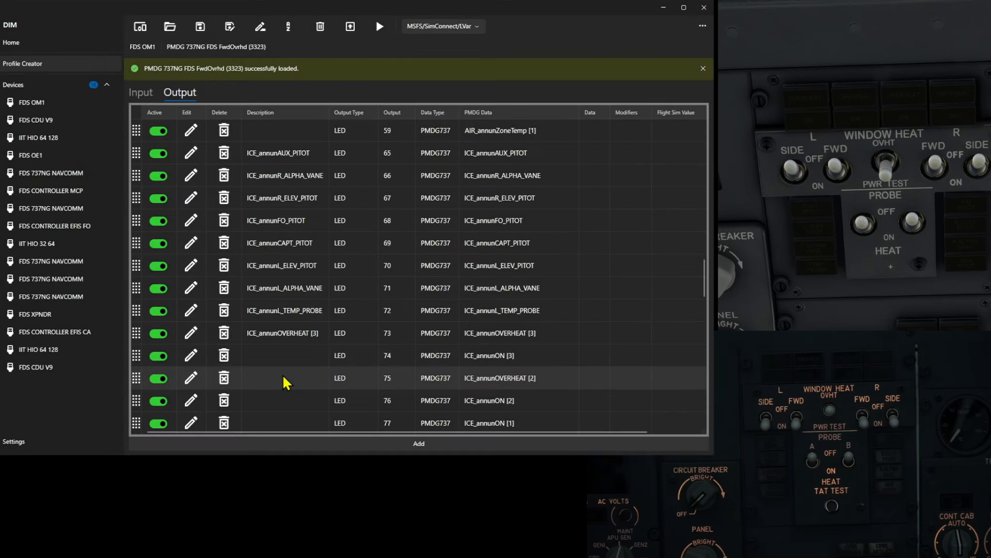
- Check the modifiers and preconditions of LED output 74 (ICE_annunON, index 3) and accept the entry
click(191, 356)
click(294, 107)
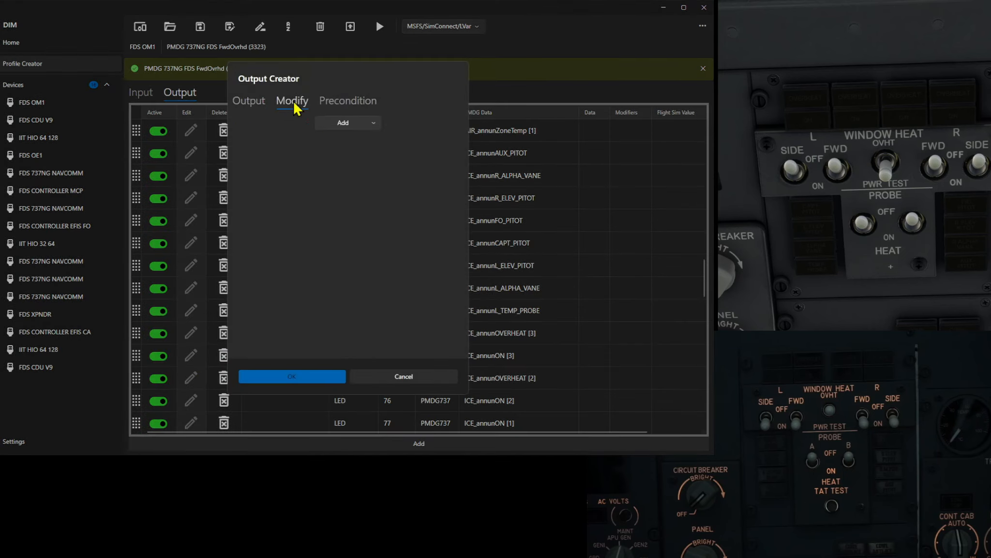
click(352, 102)
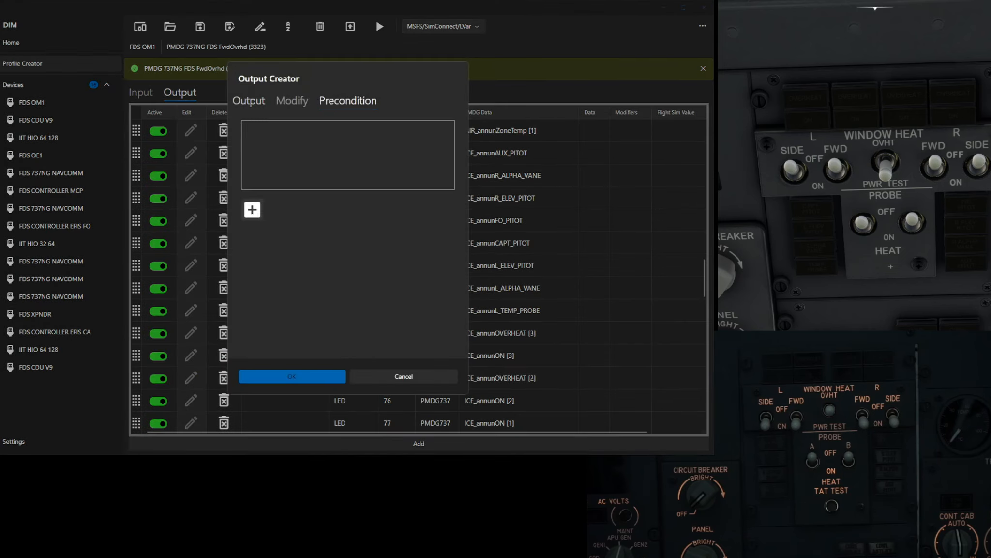
click(254, 102)
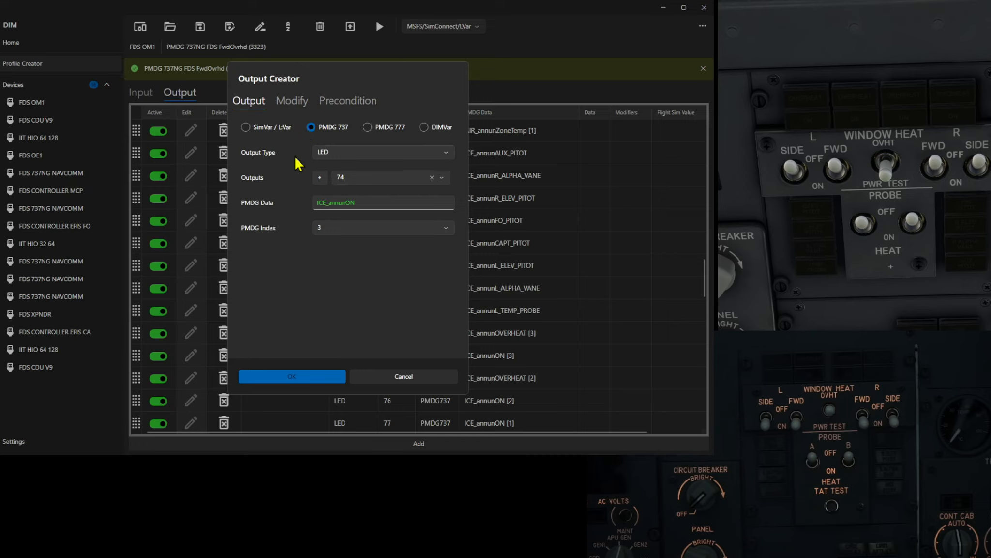
mouse_move(369, 179)
click(292, 376)
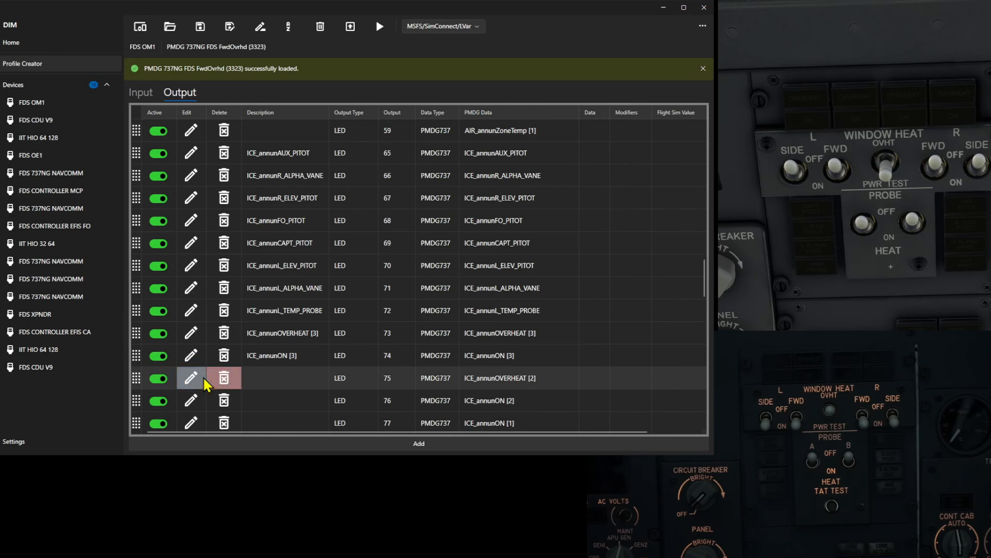
- Check the modifiers and preconditions of LED output 75 (ICE_annunOVERHEAT, index 2) and accept the entry
click(191, 378)
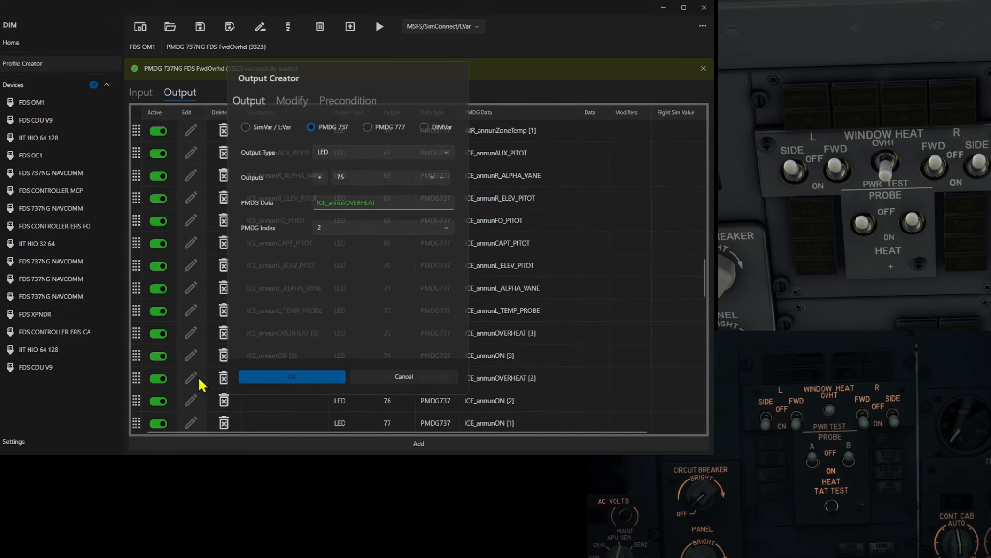
click(291, 101)
click(358, 100)
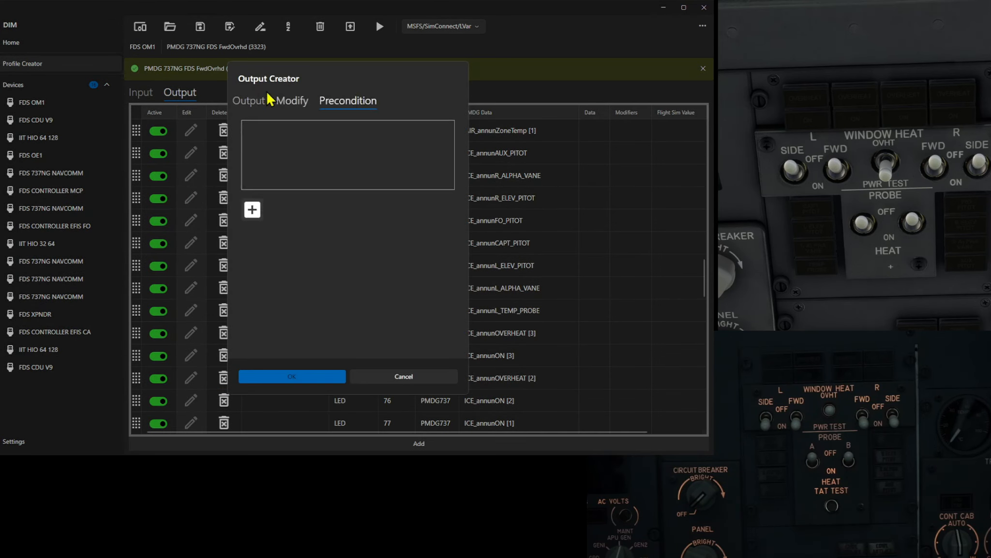
click(243, 100)
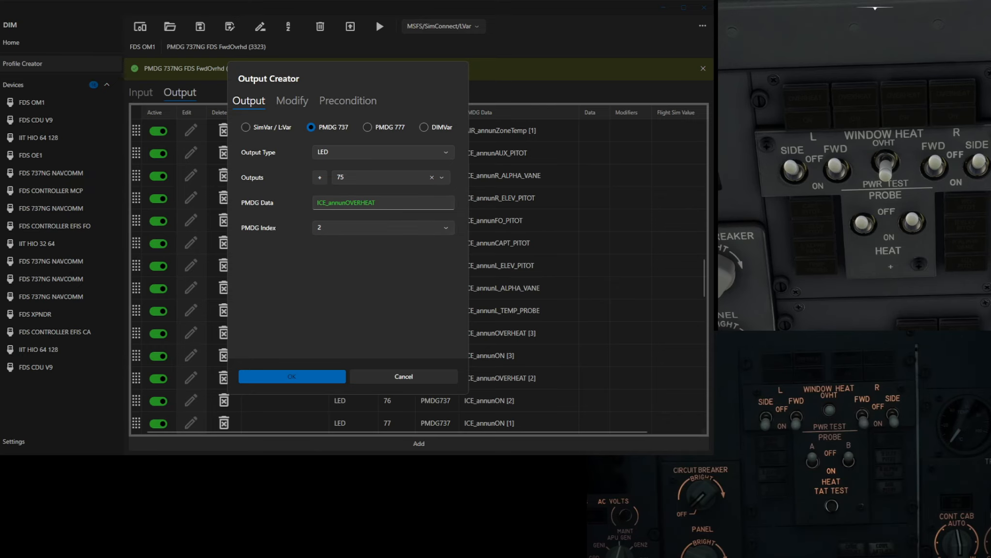
click(287, 378)
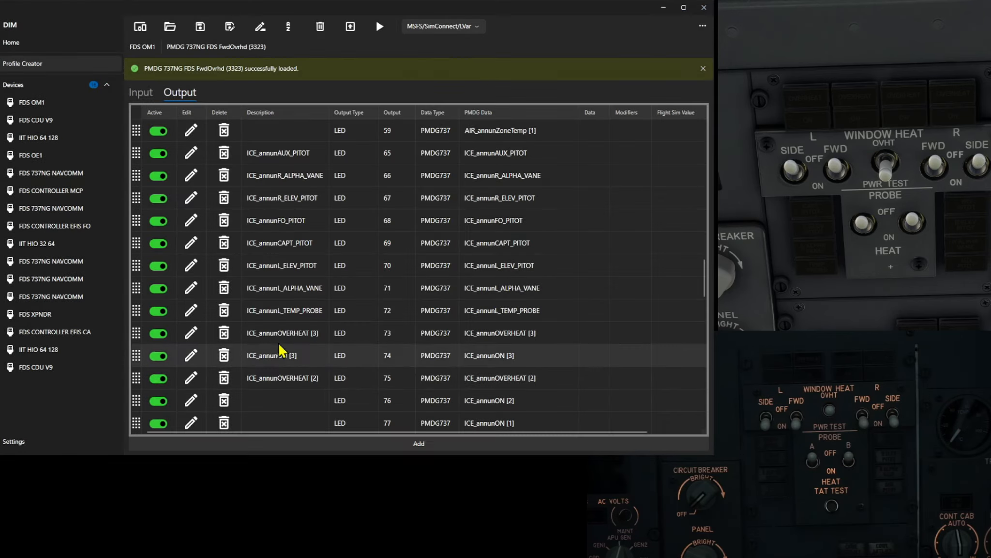
- Check the modifiers and preconditions of LED output 76 (ICE_annunON, index 2) and accept the entry
click(191, 313)
click(298, 102)
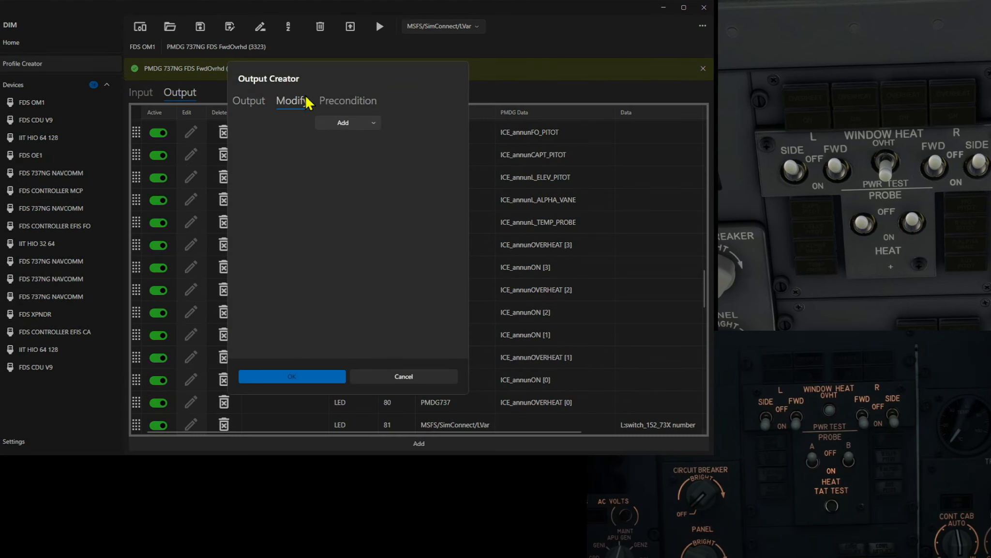
click(338, 100)
click(254, 102)
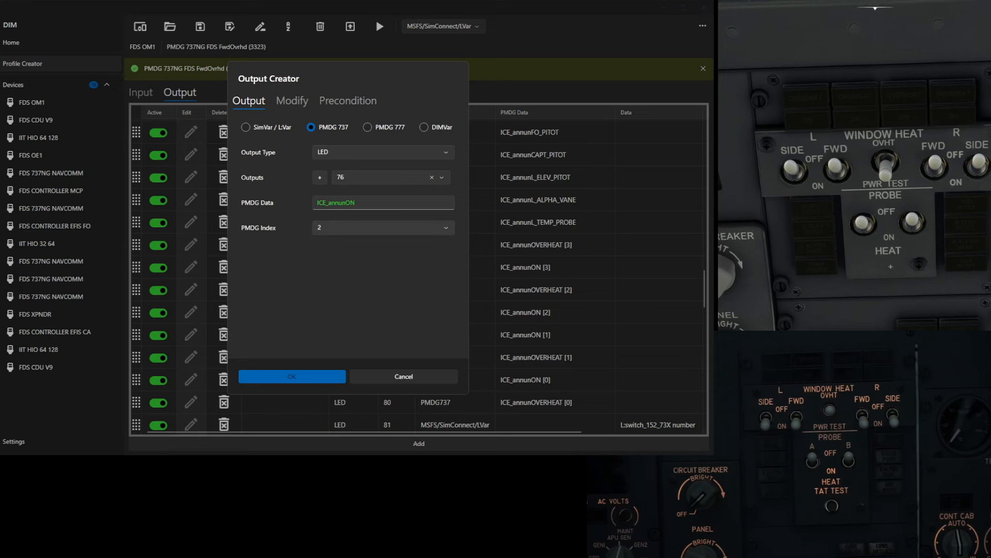
click(284, 377)
- Check the modifiers and preconditions of LED output 77 (ICE_annunON, index 1) and accept the entry
click(195, 335)
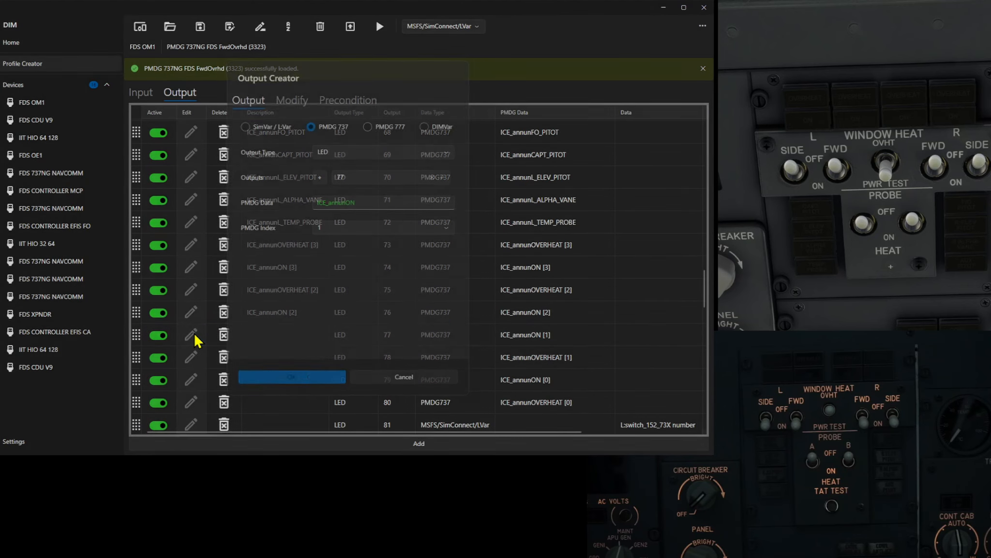
click(292, 103)
click(330, 102)
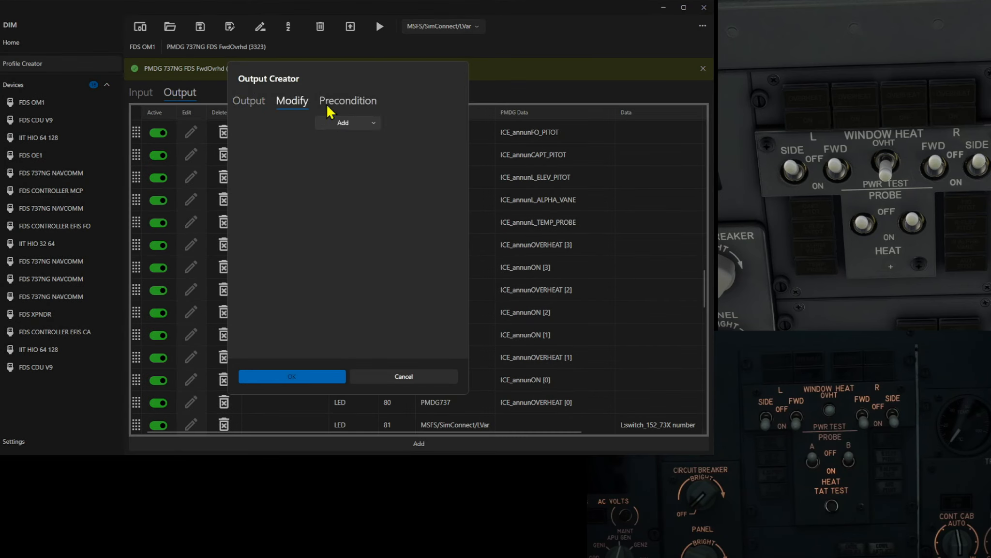
click(244, 102)
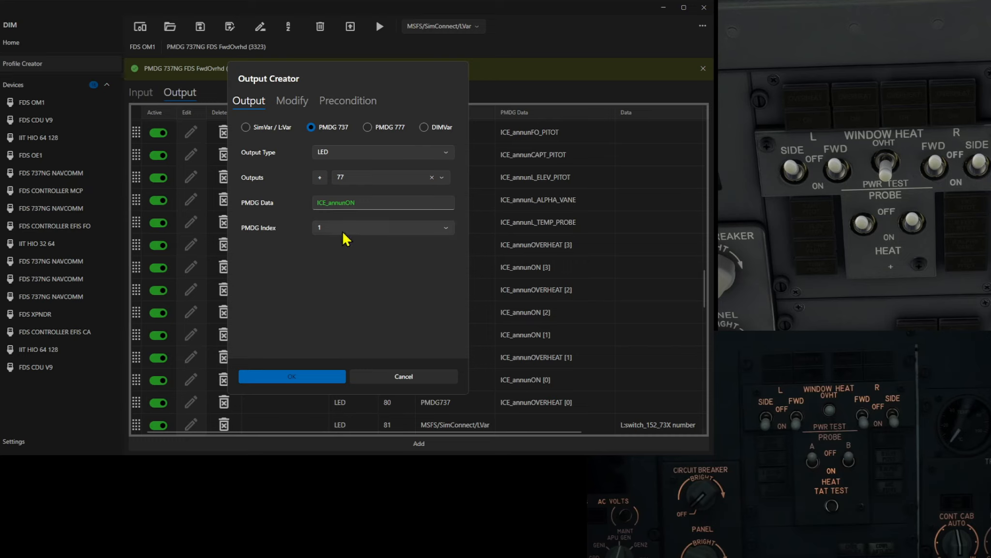
click(289, 377)
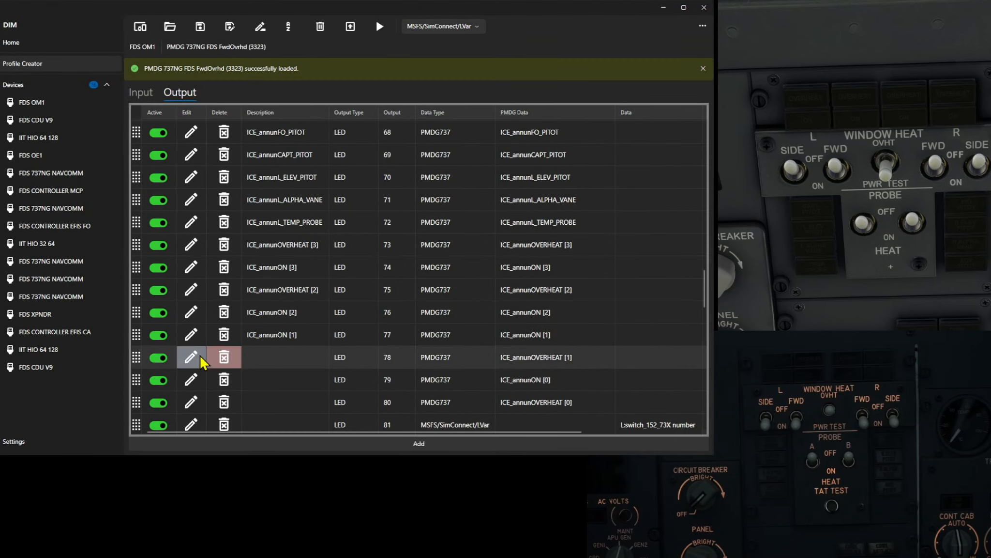
- Check the modifiers and preconditions of LED output 78 (ICE_annunOVERHEAT, index 1) and accept the entry
click(192, 357)
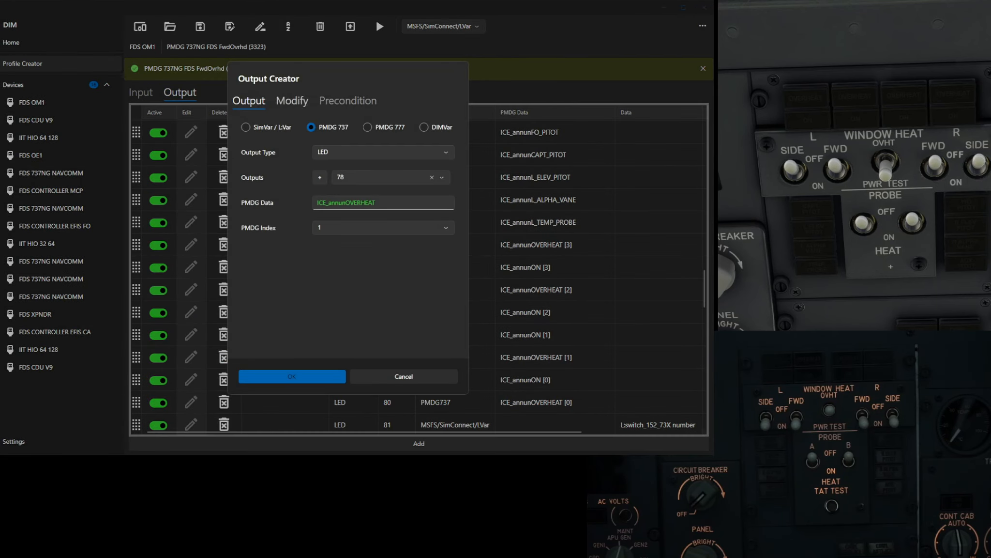
click(292, 101)
click(344, 100)
click(249, 102)
click(292, 376)
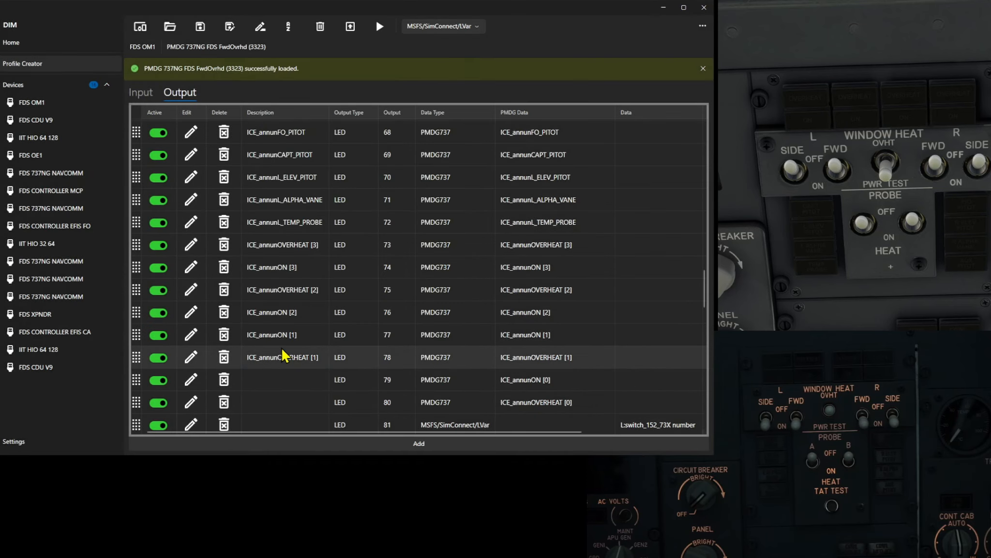
- Check the modifiers and preconditions of LED output 79 (ICE_annunON, index 0) and accept the entry
scroll(271, 358, down, 1)
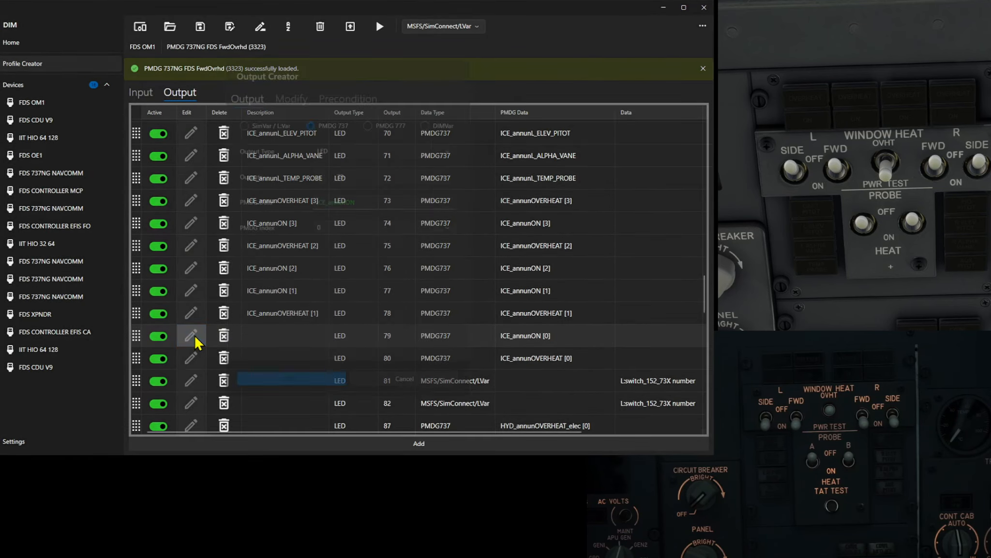
click(196, 340)
click(295, 101)
click(341, 101)
click(251, 100)
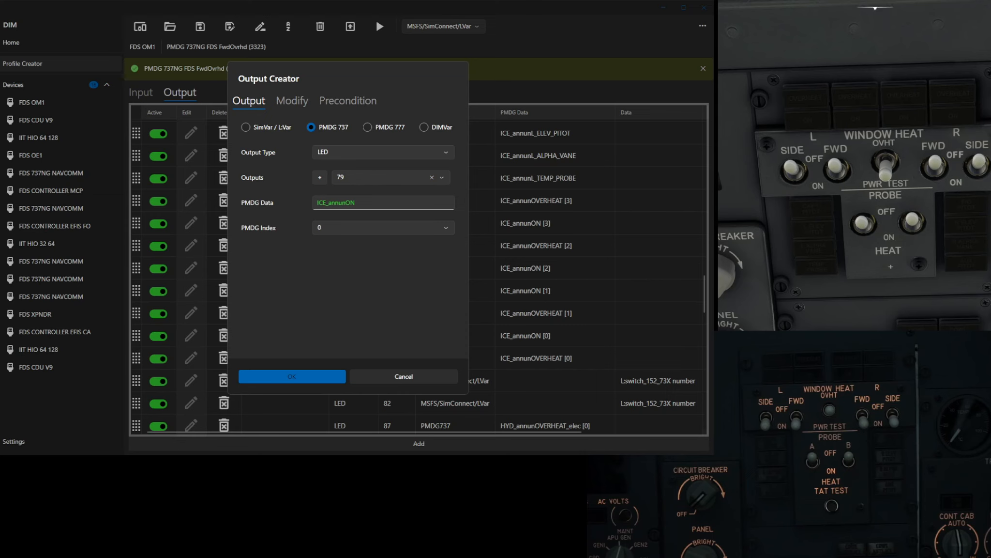
click(295, 373)
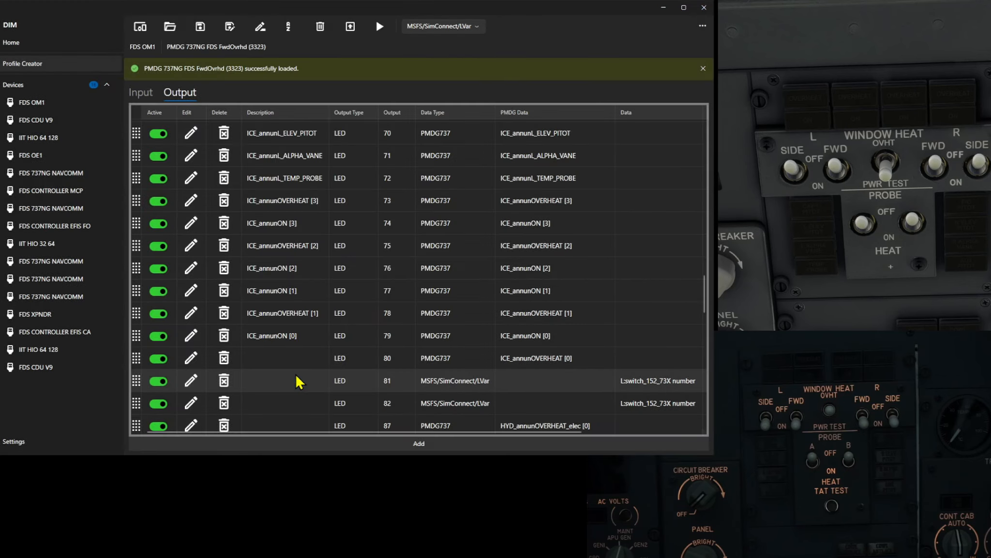
- Check the modifiers and preconditions of LED output 80 (ICE_annunOVERHEAT, index 0) and accept the entry
click(192, 360)
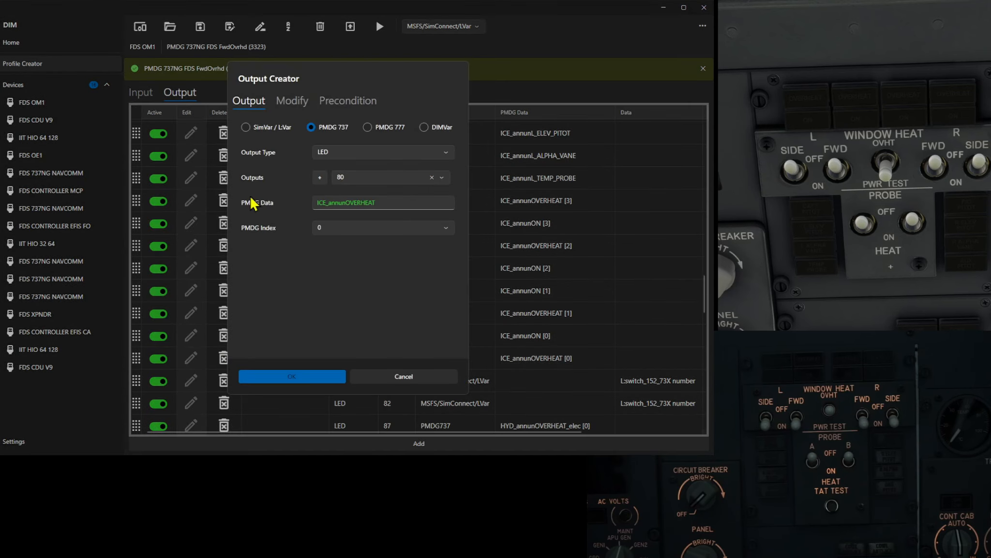
click(292, 104)
click(333, 105)
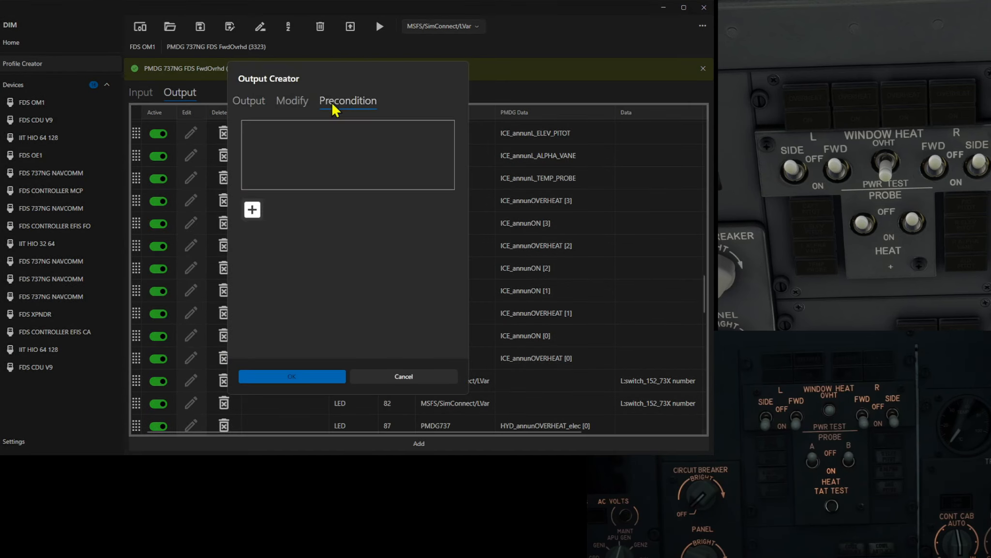
click(248, 105)
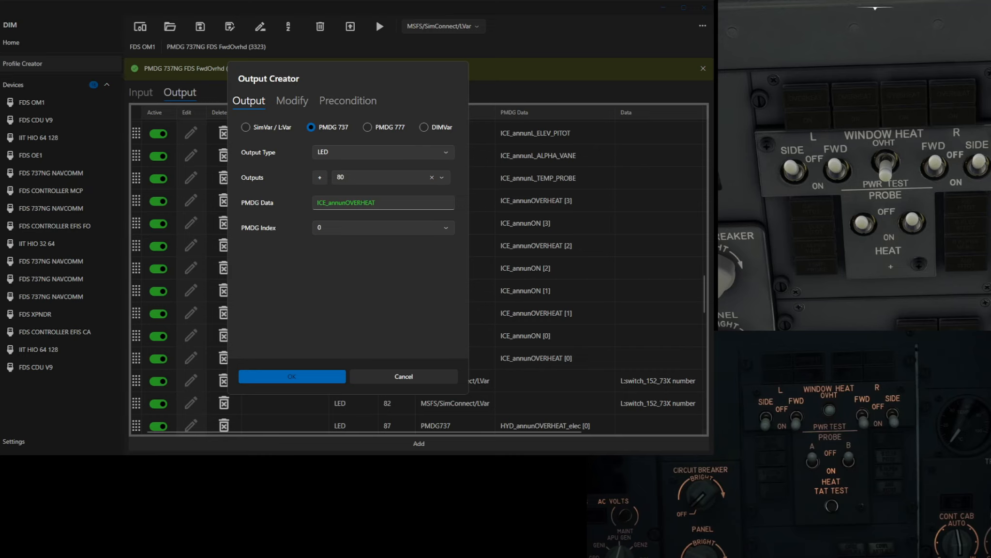
click(285, 375)
scroll(283, 371, up, 3)
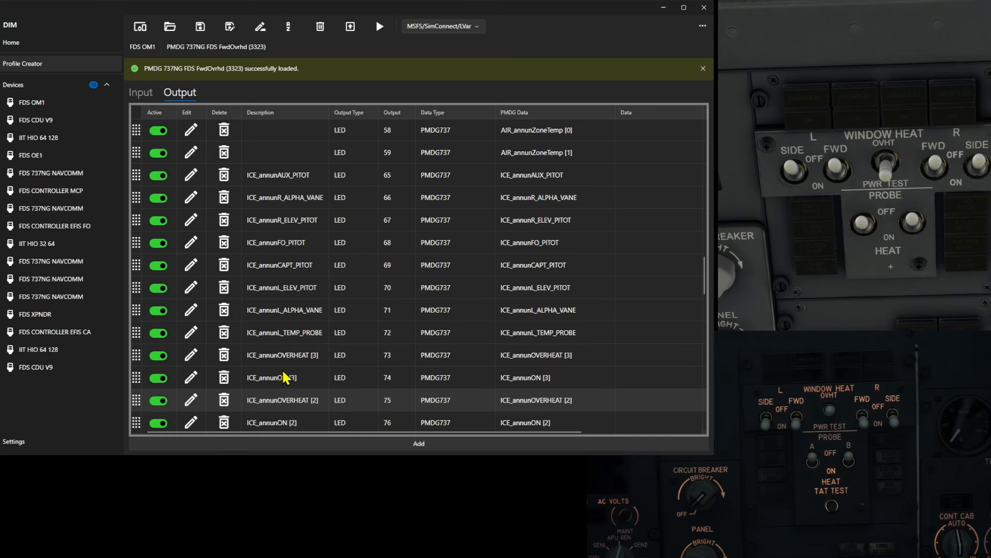
- Examine the live input states of the FDS OM1 device, including inputs 65 to 72
click(32, 102)
click(231, 27)
scroll(310, 136, down, 2)
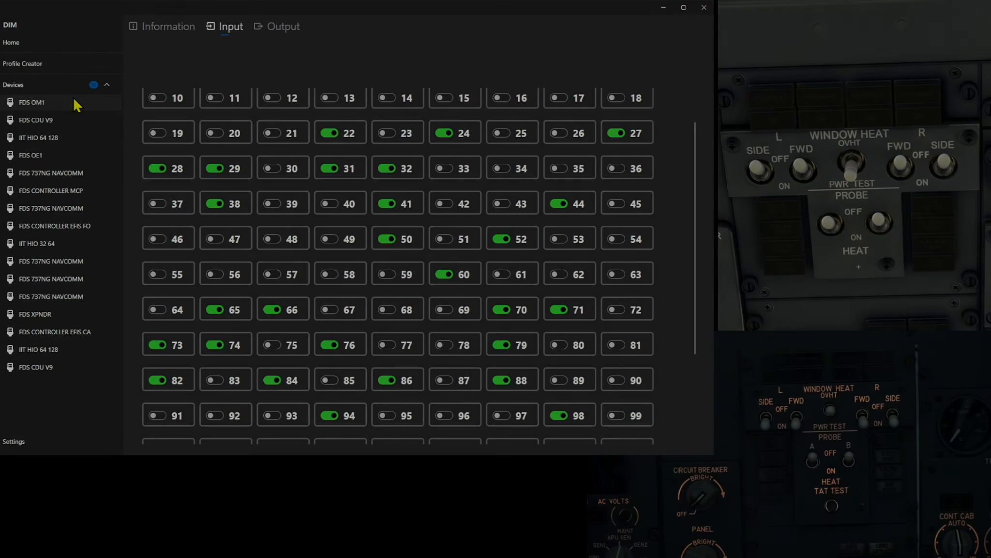
- Return to the forward overhead profile and bring up its input entries for the window and probe heat switches (65 to 72)
click(25, 65)
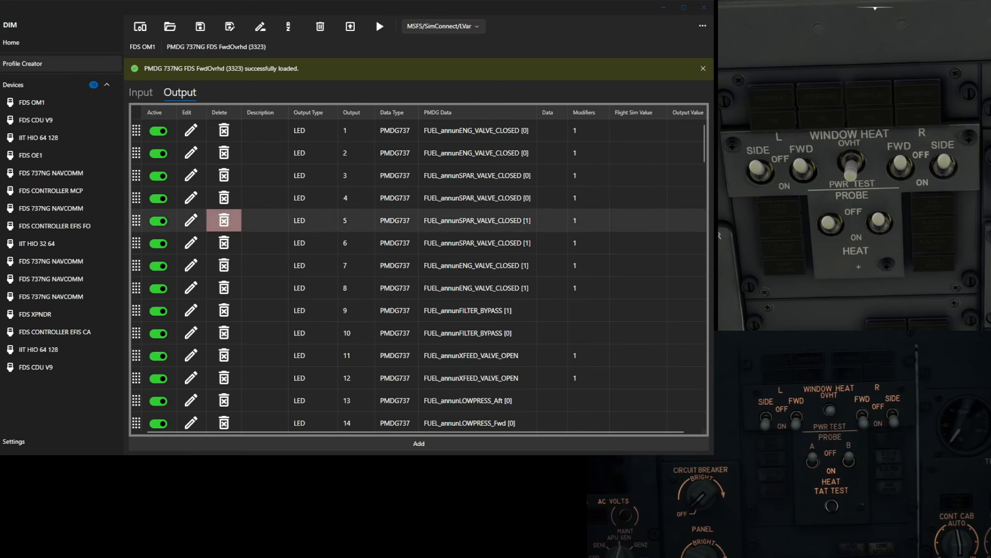
scroll(228, 221, down, 3)
scroll(224, 222, down, 5)
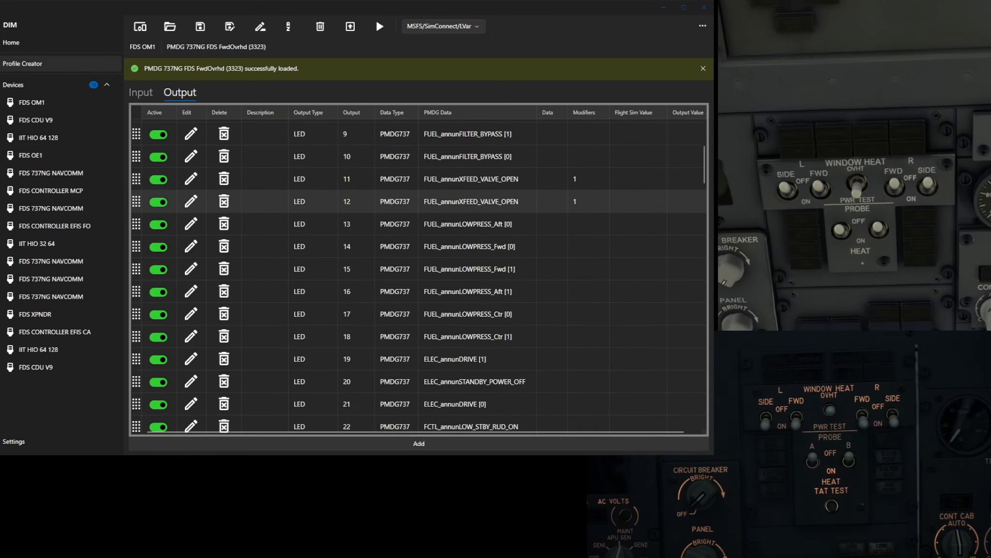
scroll(223, 228, down, 10)
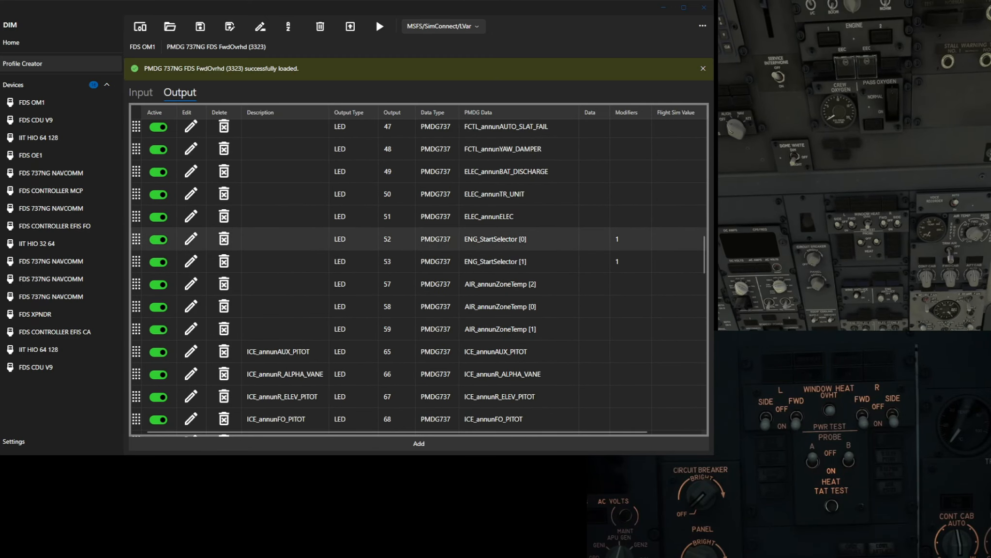
scroll(419, 228, down, 2)
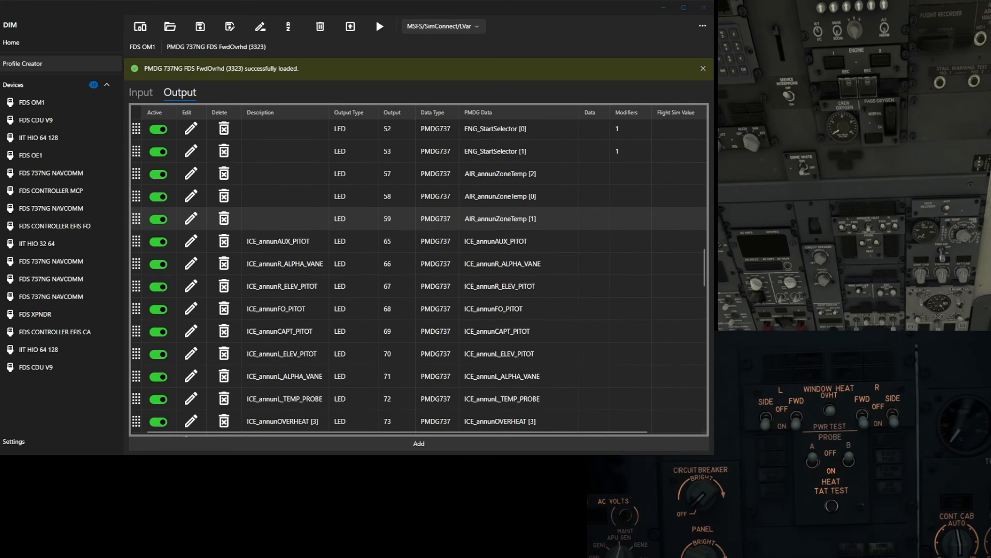
click(140, 92)
scroll(248, 224, down, 10)
scroll(249, 226, down, 1)
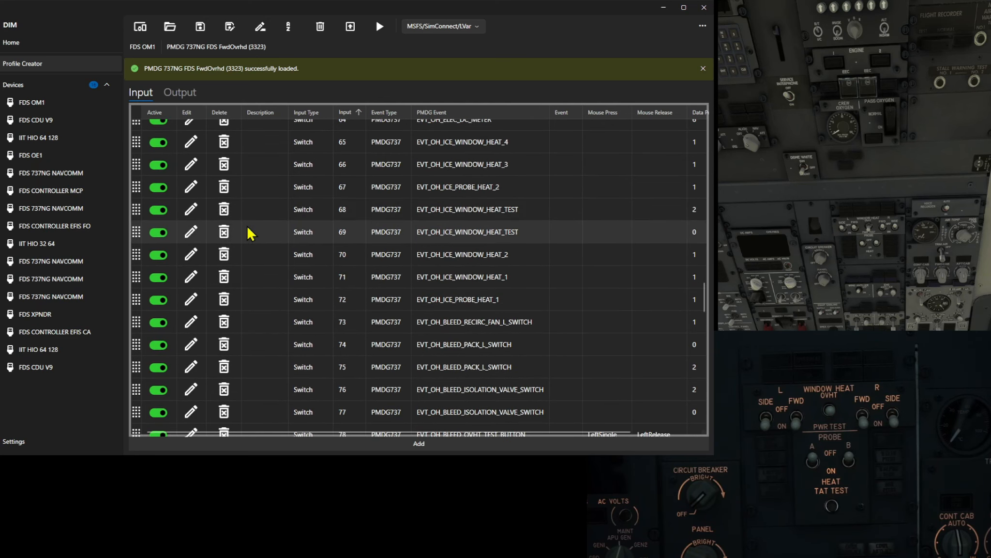
scroll(248, 227, up, 1)
- Switch to the flight simulator and zoom the cockpit view in on the window heat and probe heat panel
click(782, 141)
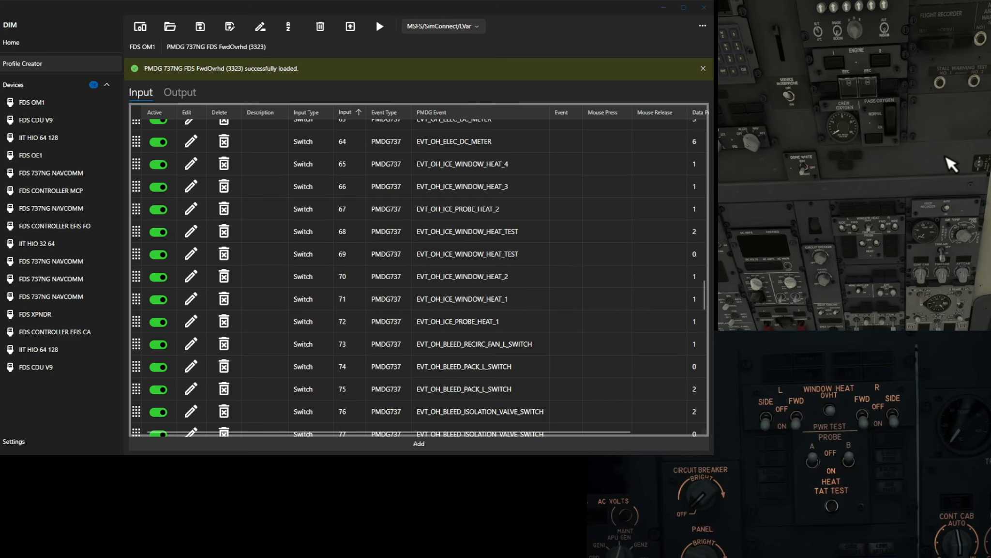
scroll(951, 155, up, 3)
scroll(951, 140, up, 5)
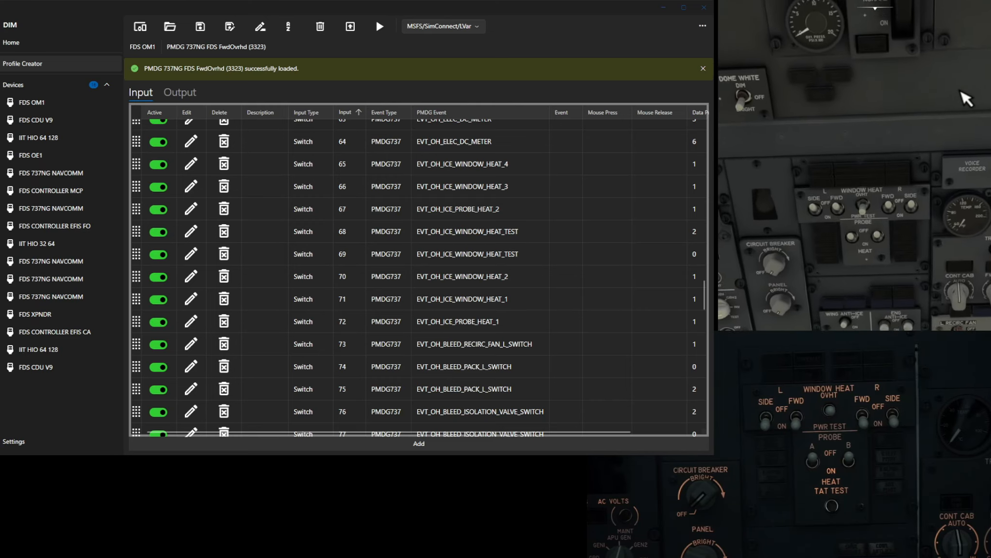
scroll(976, 70, up, 5)
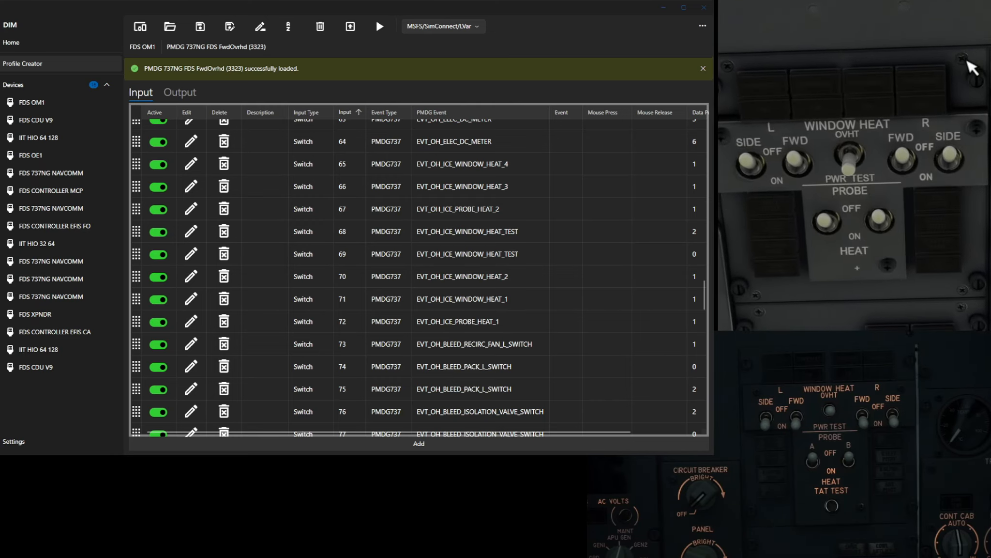
scroll(968, 61, down, 1)
- Back in the profile, check the preconditions of switch input 65 (EVT_OH_ICE_WINDOW_HEAT_4) and accept the entry
click(405, 444)
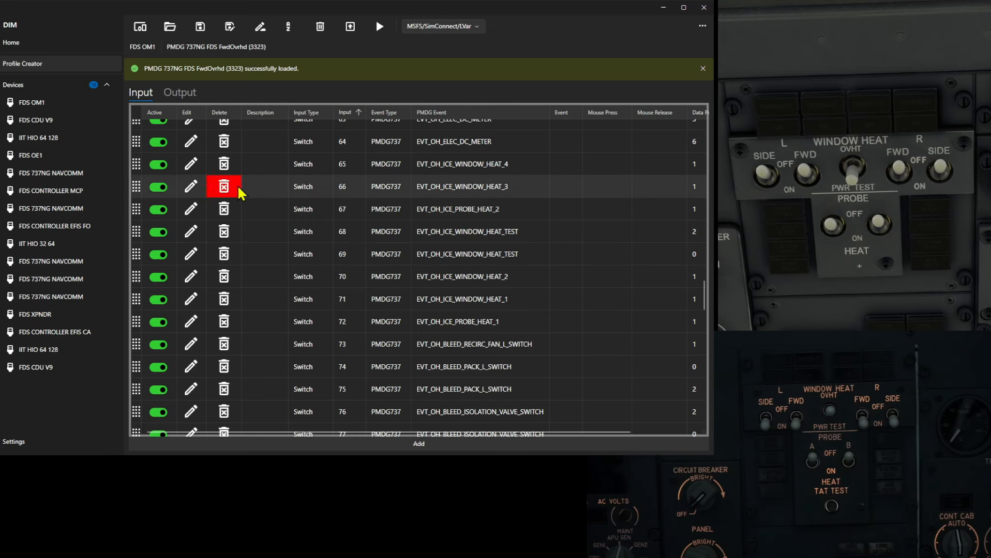
click(191, 170)
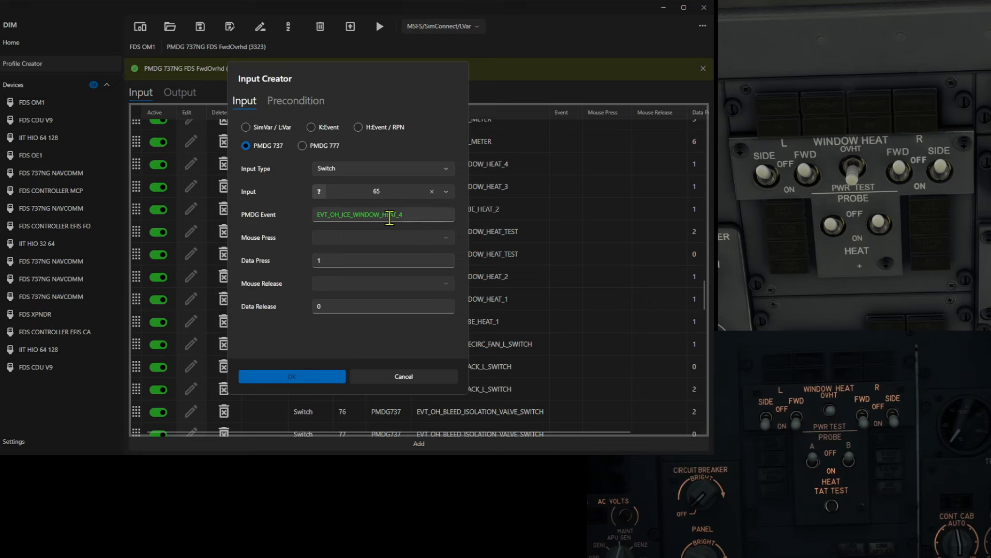
click(283, 100)
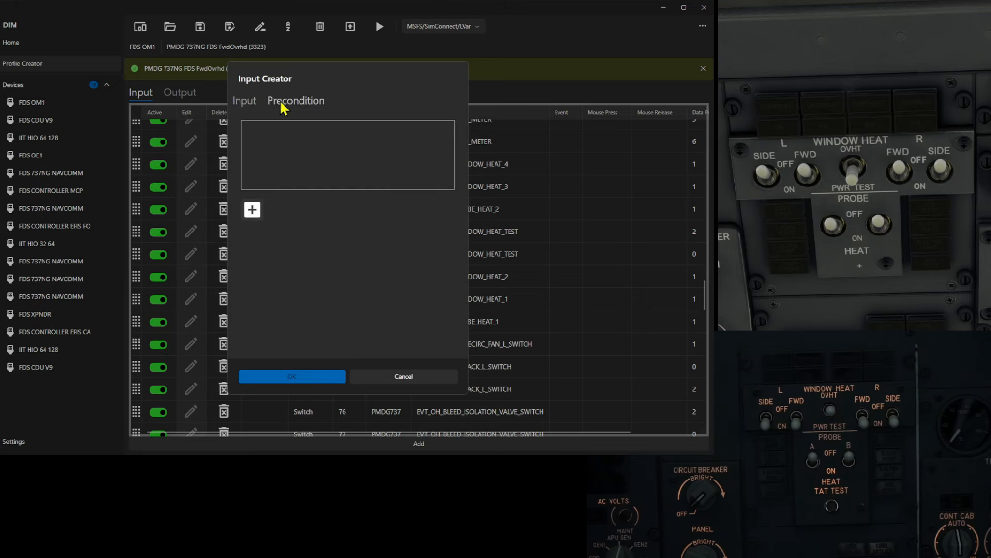
click(253, 102)
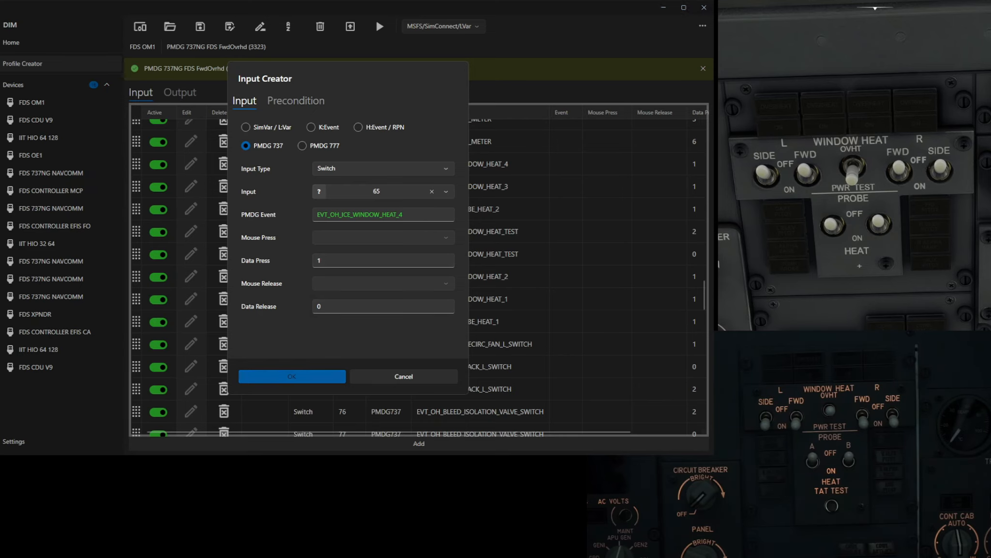
click(294, 376)
- Check the preconditions of switch input 66 (EVT_OH_ICE_WINDOW_HEAT_3) and accept the entry
click(190, 199)
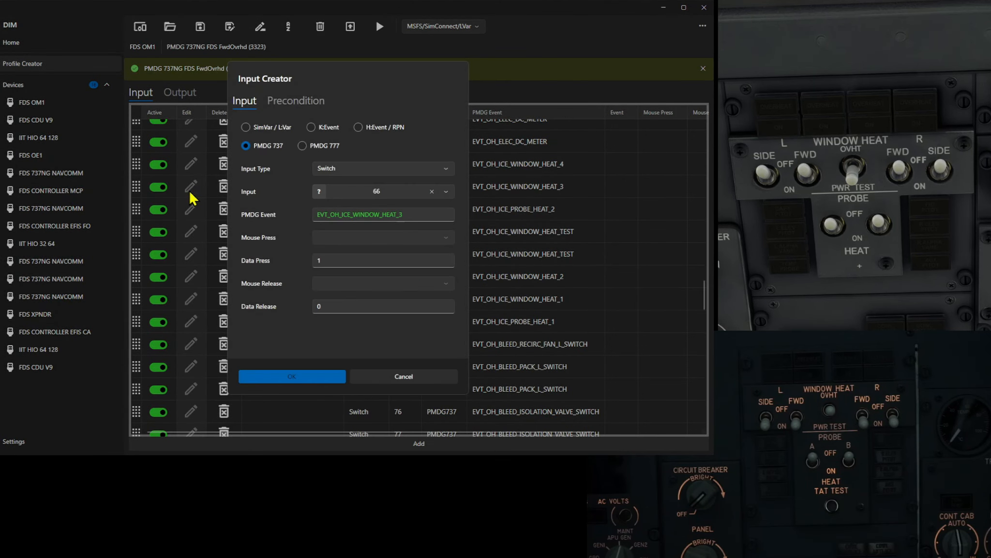
click(289, 105)
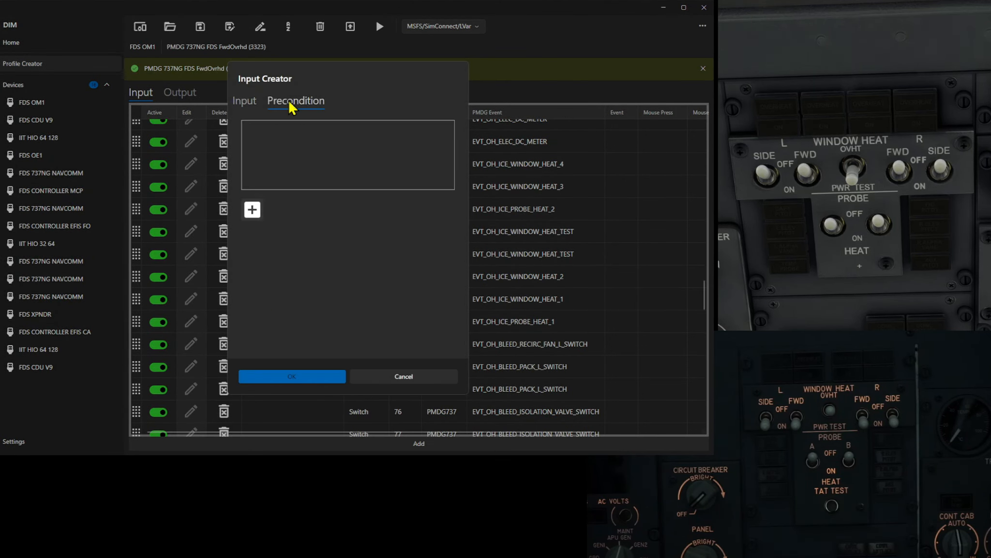
click(243, 102)
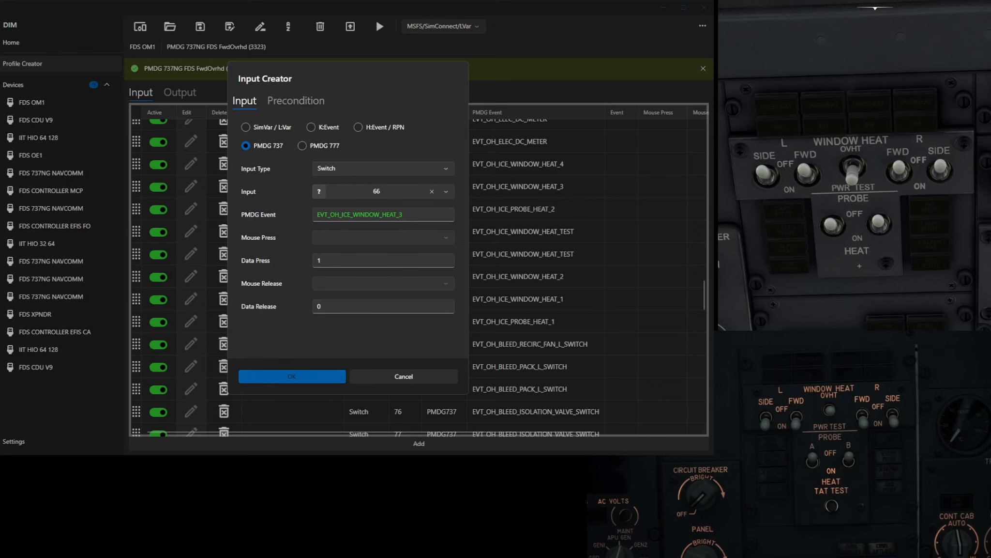
click(299, 375)
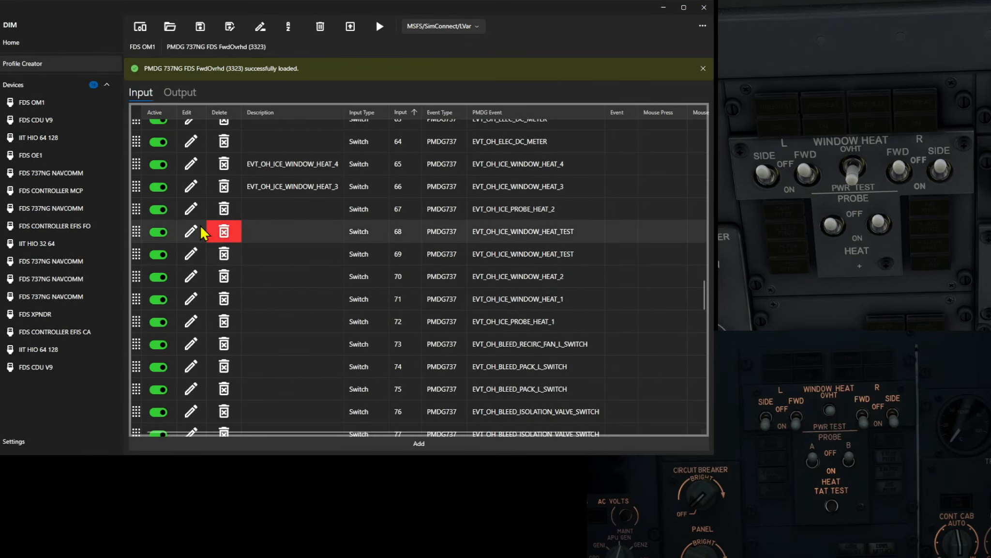
- Check the preconditions of switch input 67 (EVT_OH_ICE_PROBE_HEAT_2) and accept the entry
click(190, 210)
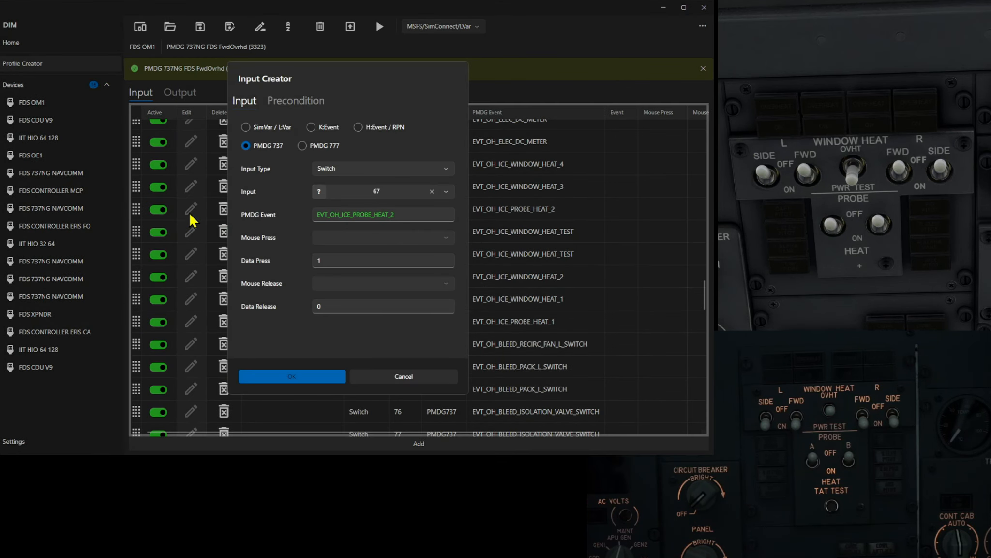
click(289, 104)
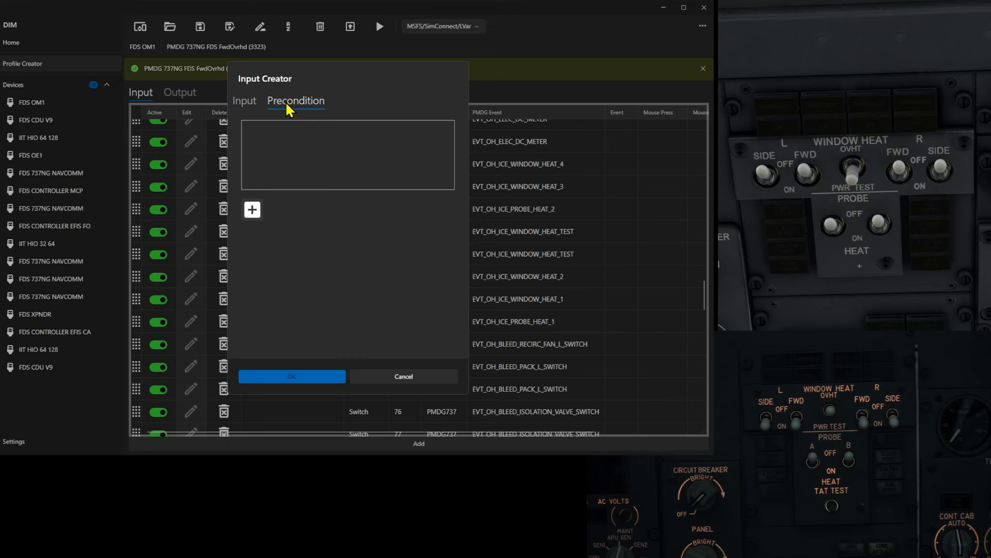
click(246, 101)
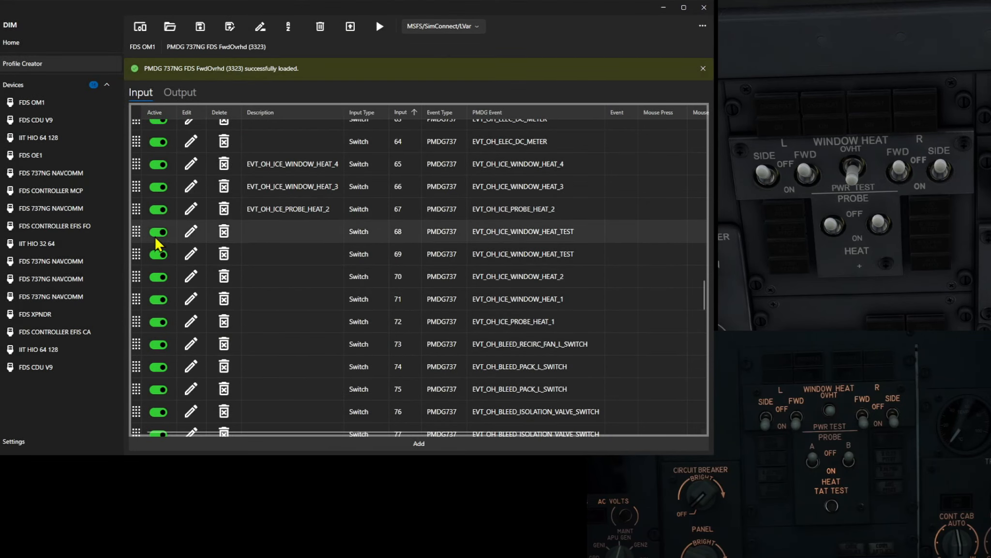
- Check the preconditions of switch input 68 (EVT_OH_ICE_WINDOW_HEAT_TEST) and accept the entry
click(189, 234)
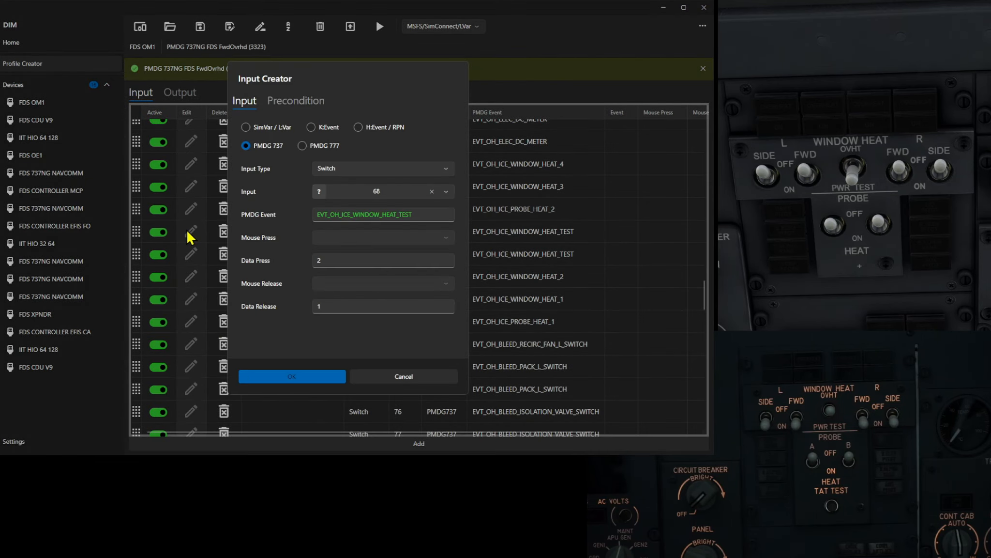
click(285, 100)
click(245, 101)
click(297, 375)
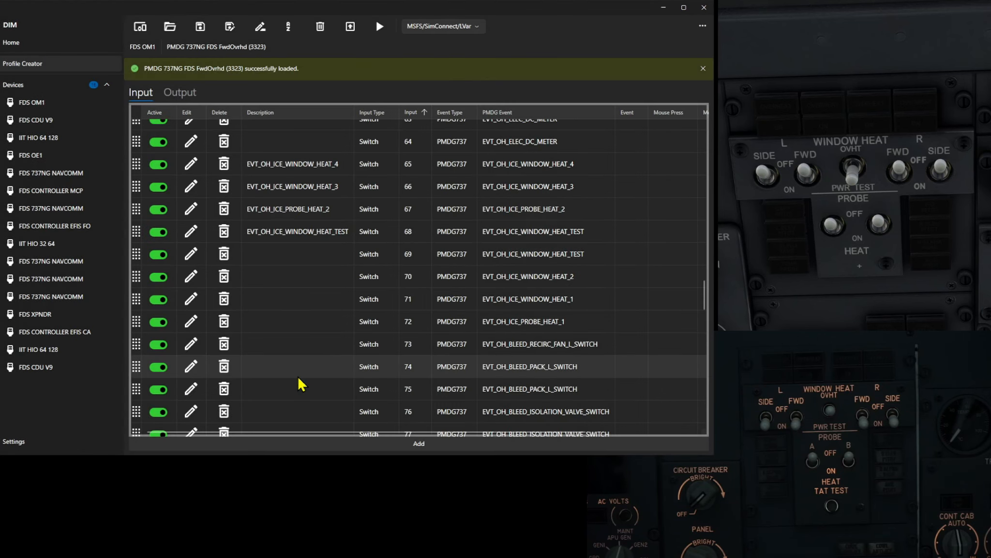
- Check the preconditions of switch input 69 (EVT_OH_ICE_WINDOW_HEAT_TEST) and accept the entry
click(192, 255)
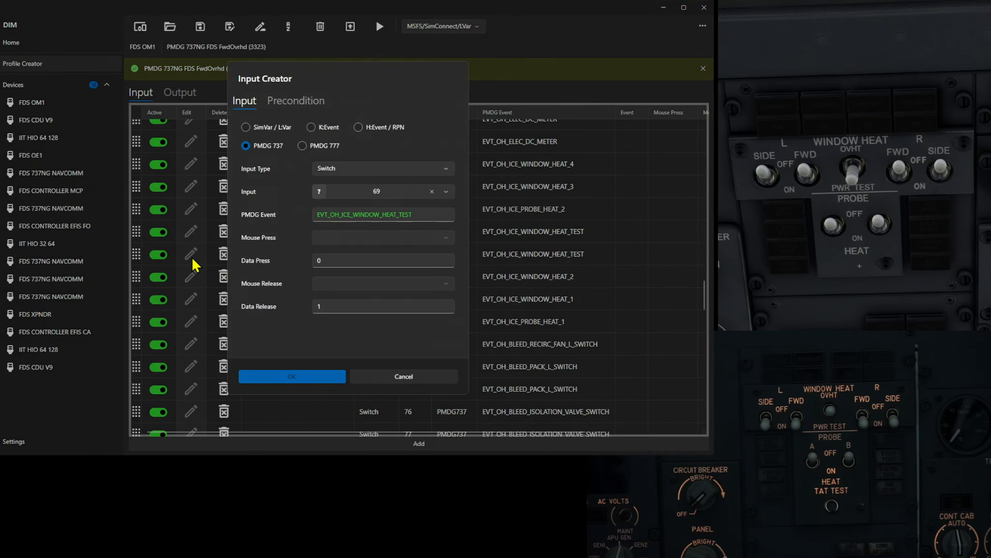
click(302, 102)
click(244, 103)
click(307, 376)
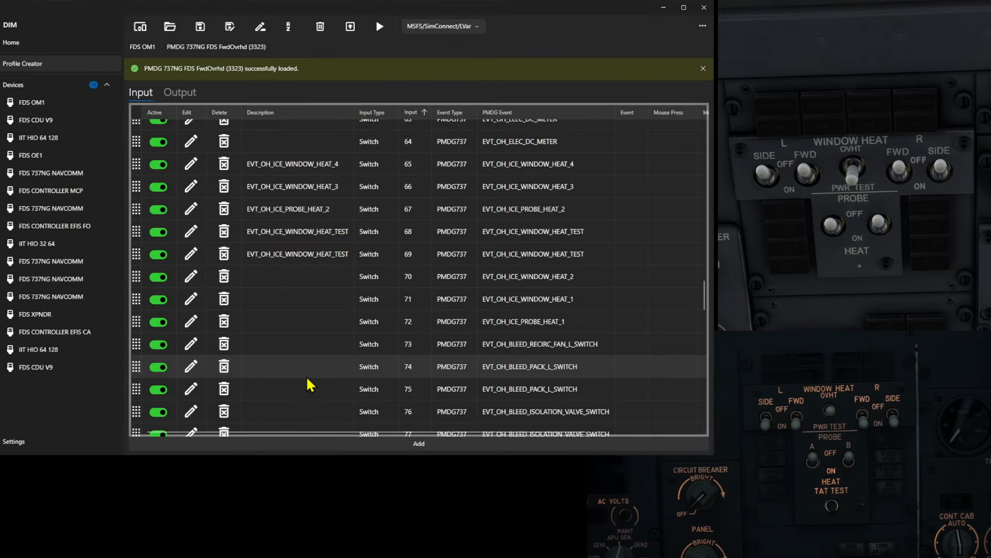
- Check the preconditions of switch input 70 (EVT_OH_ICE_WINDOW_HEAT_2) and accept the entry
click(196, 282)
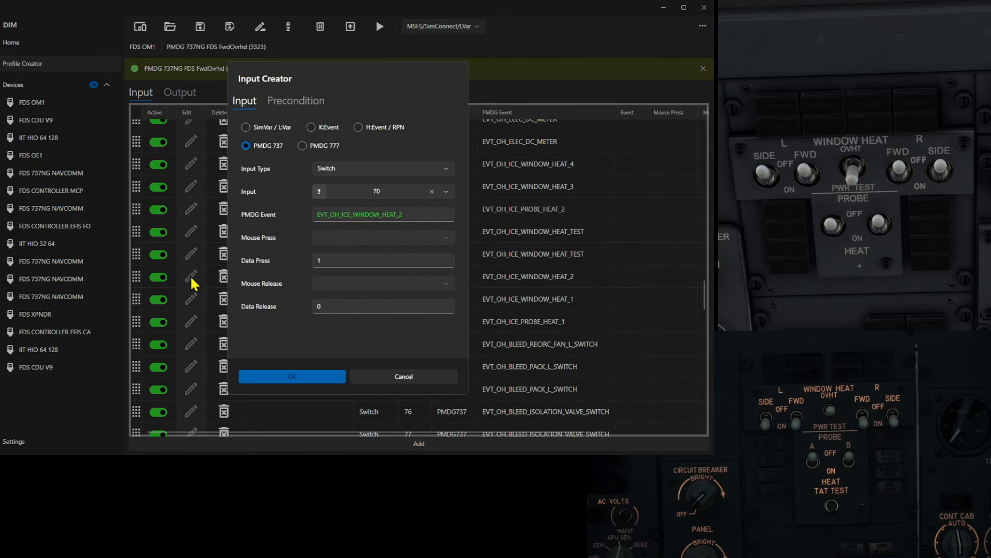
click(298, 102)
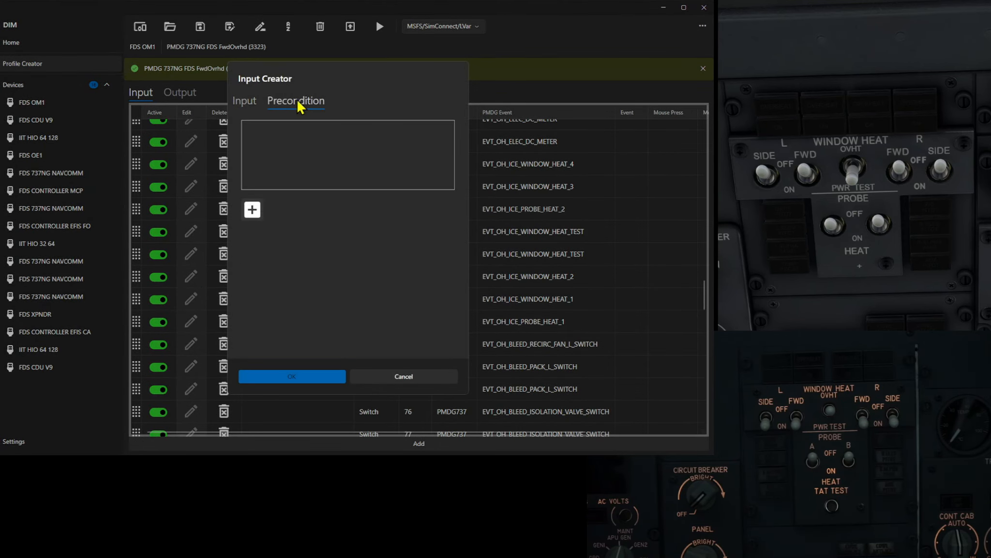
click(246, 102)
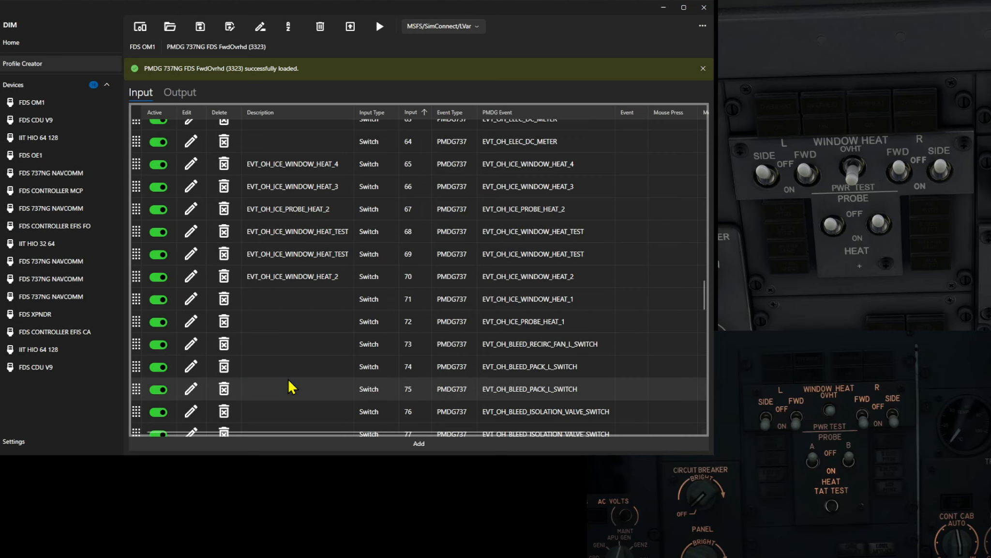
- Check the preconditions of switch input 71 (EVT_OH_ICE_WINDOW_HEAT_1) and accept the entry
click(191, 300)
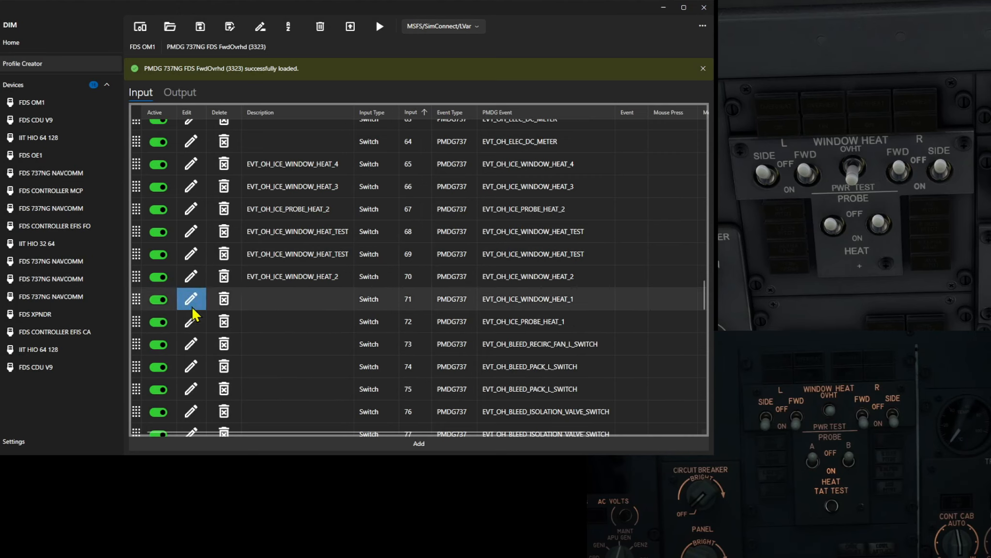
click(192, 305)
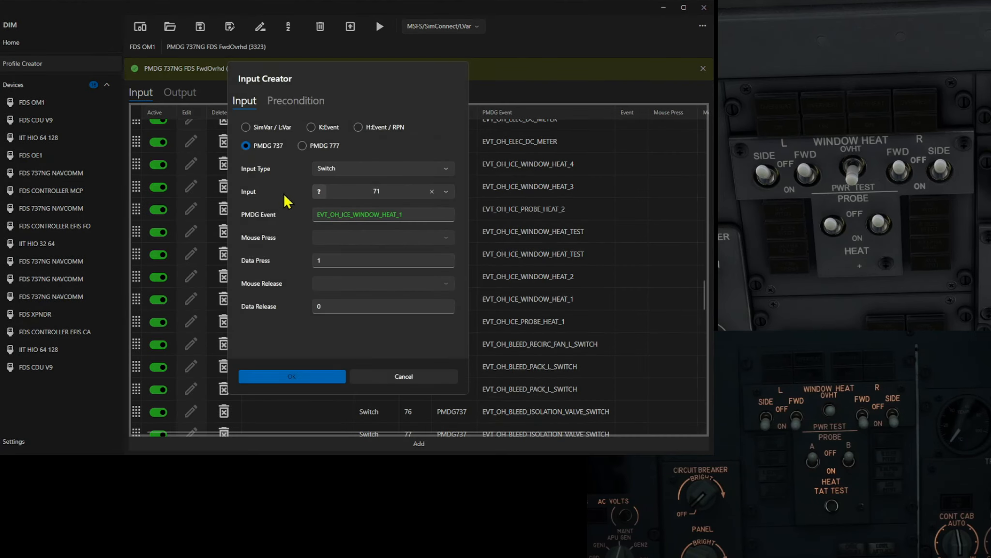
click(283, 104)
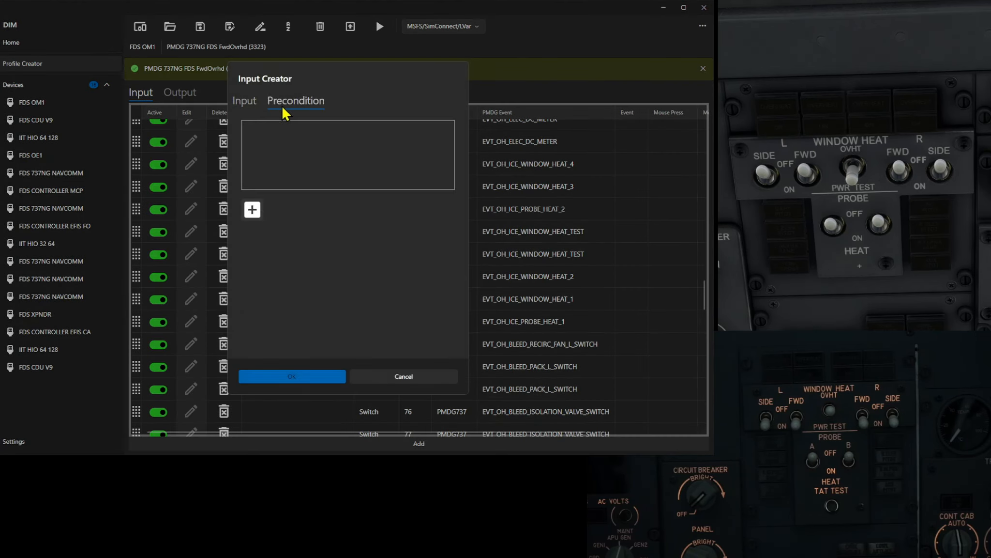
click(235, 105)
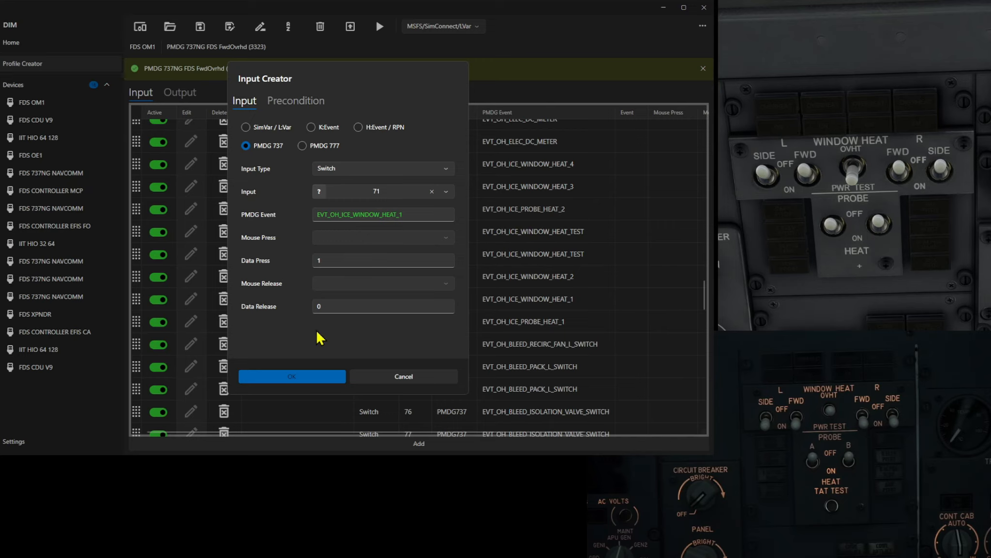
click(289, 375)
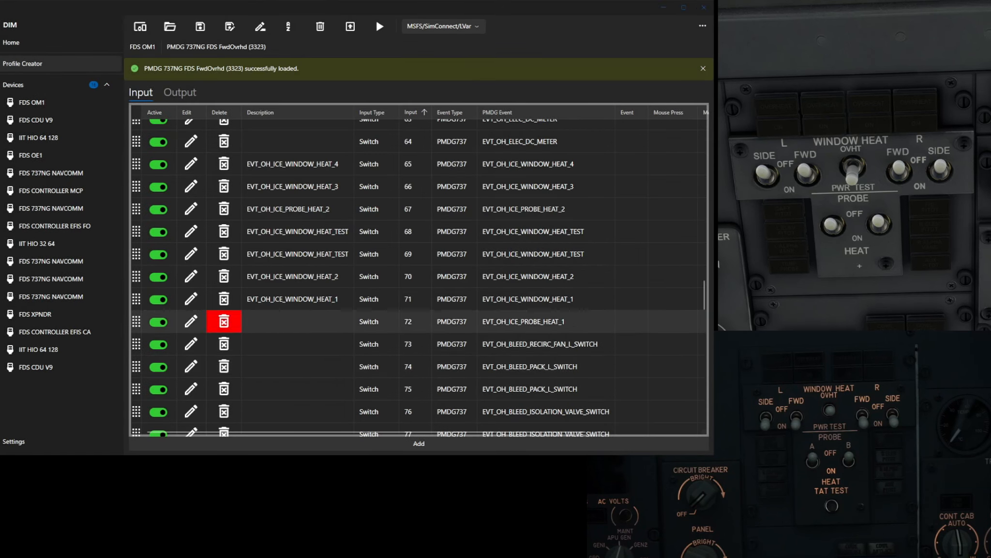
- Check the preconditions of switch input 72 (EVT_OH_ICE_PROBE_HEAT_1) and accept the entry
click(191, 321)
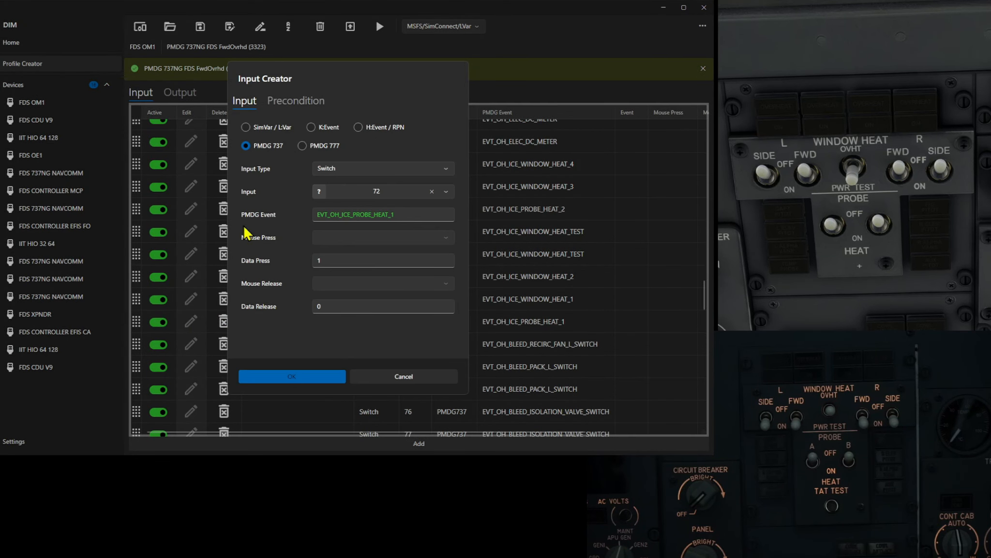
click(299, 100)
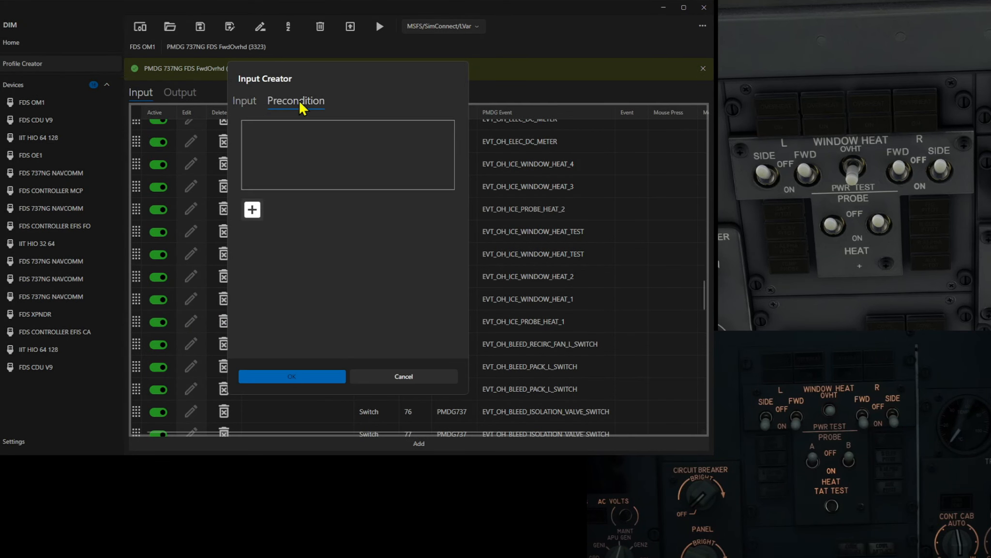
click(247, 102)
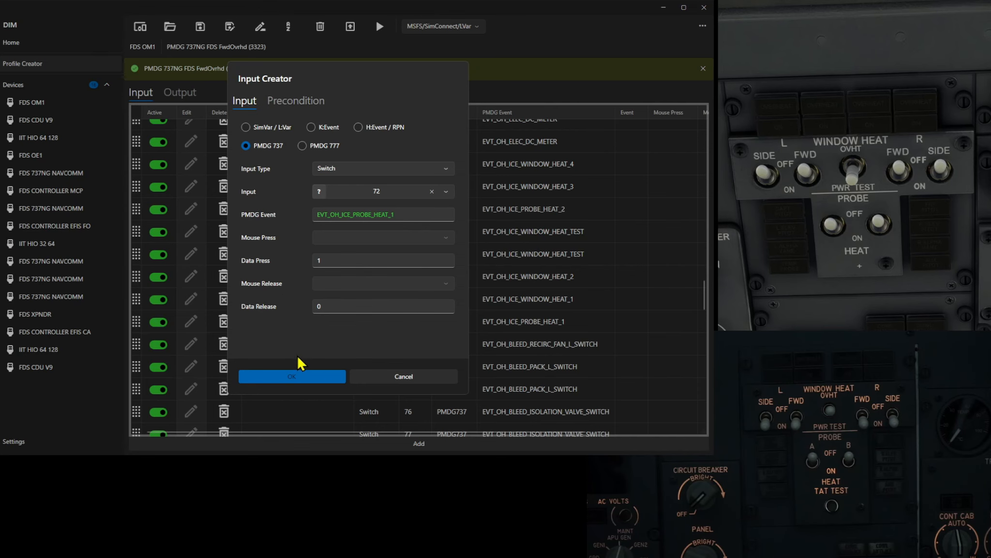
click(296, 376)
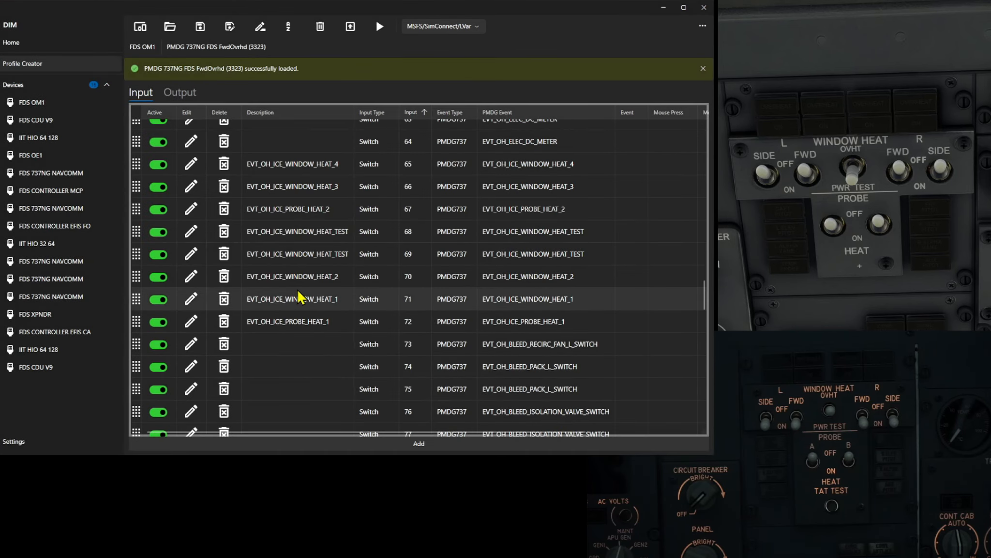
- Open switch input 80 (EVT_OH_ICE_TAT_TEST) for editing and check its preconditions and input settings
scroll(291, 241, down, 3)
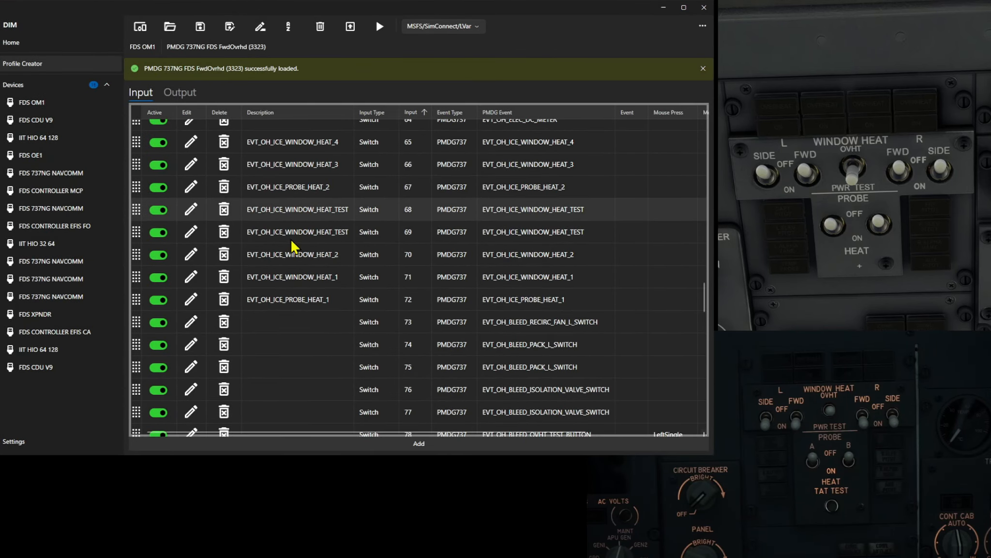
scroll(291, 241, down, 3)
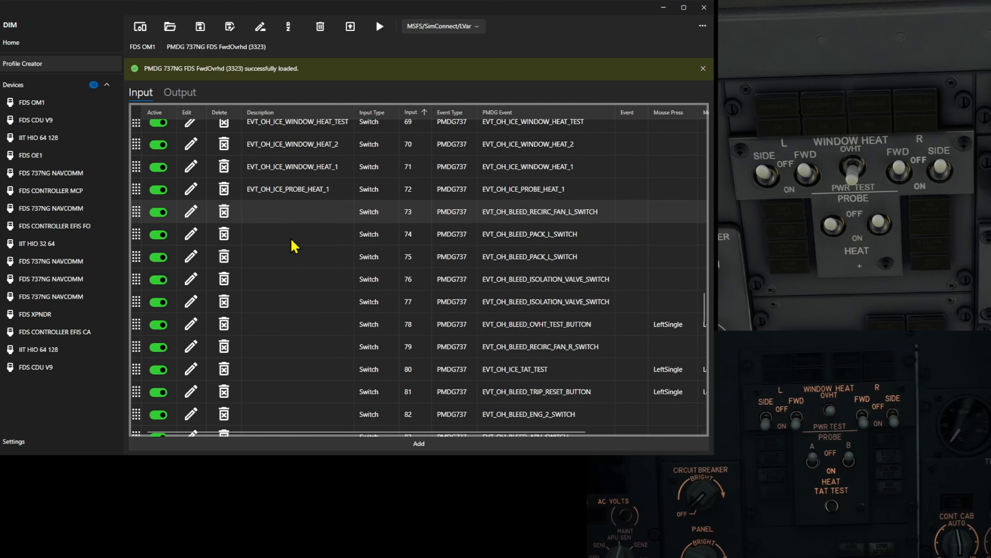
scroll(293, 246, down, 1)
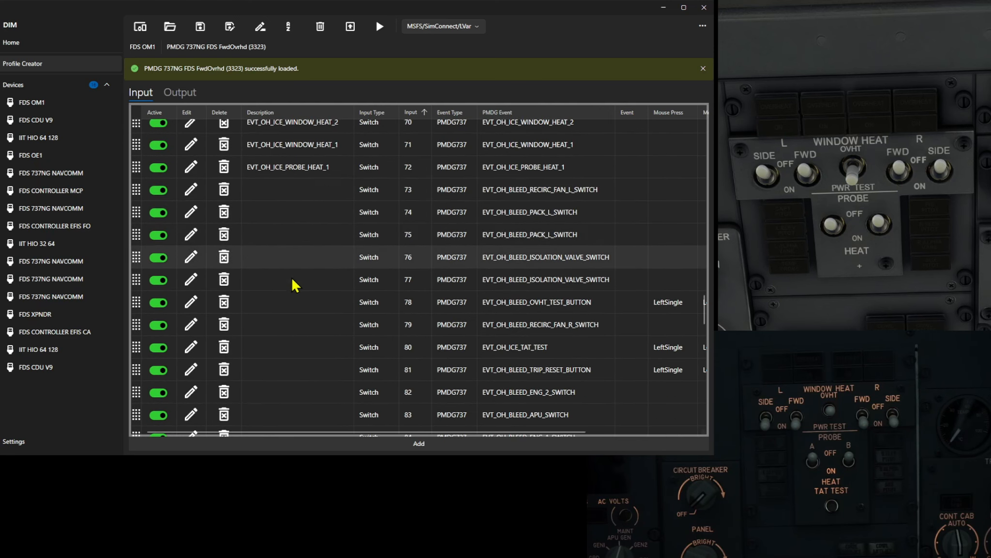
key(alt+Tab)
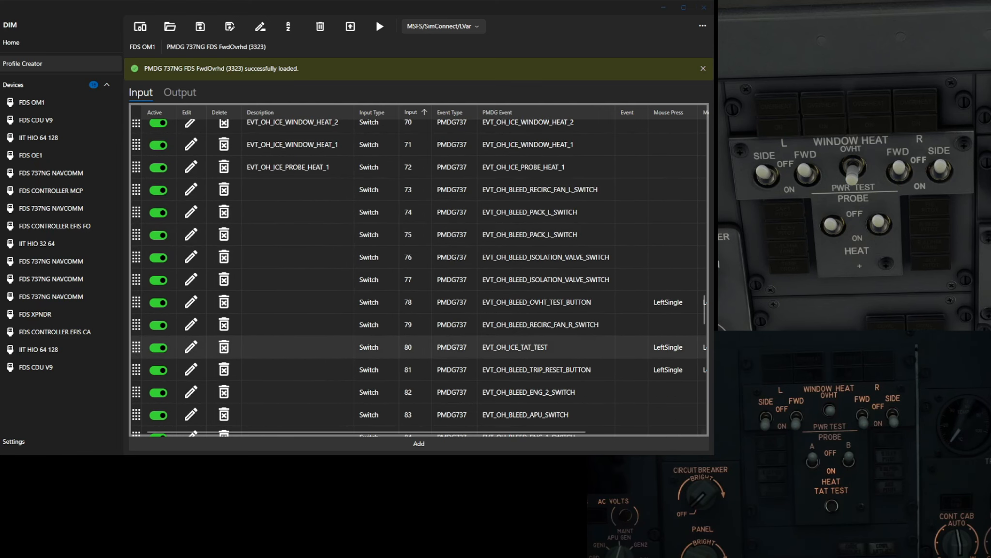
click(191, 347)
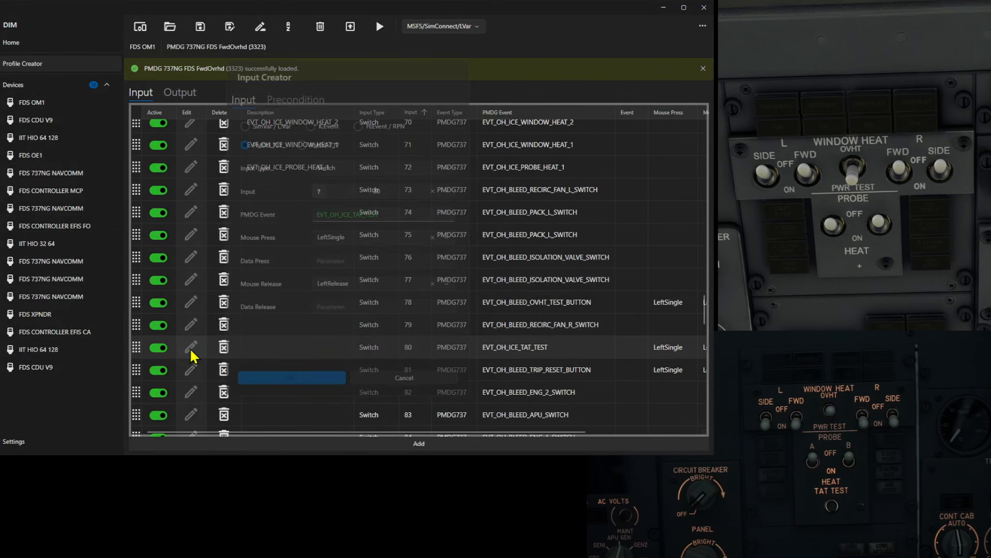
click(296, 101)
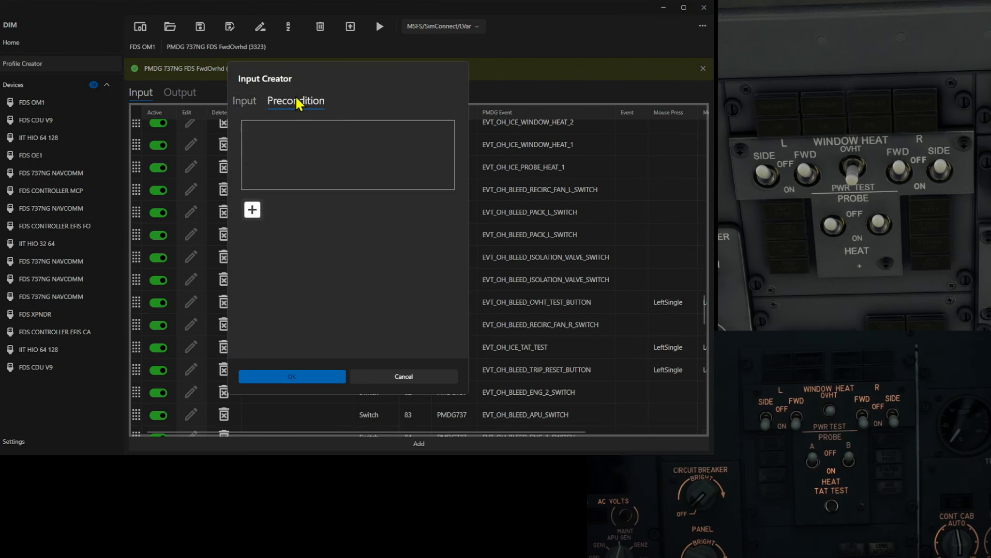
click(249, 102)
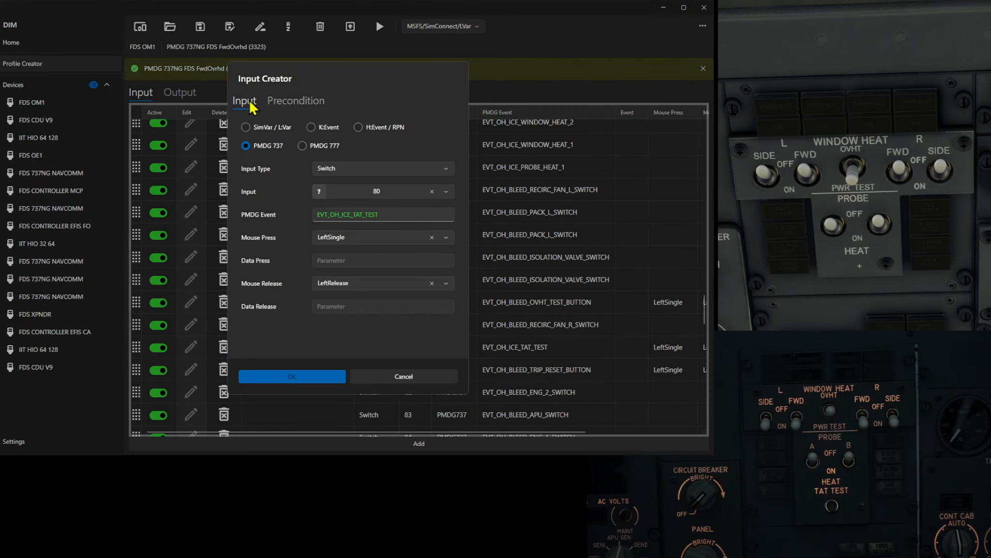